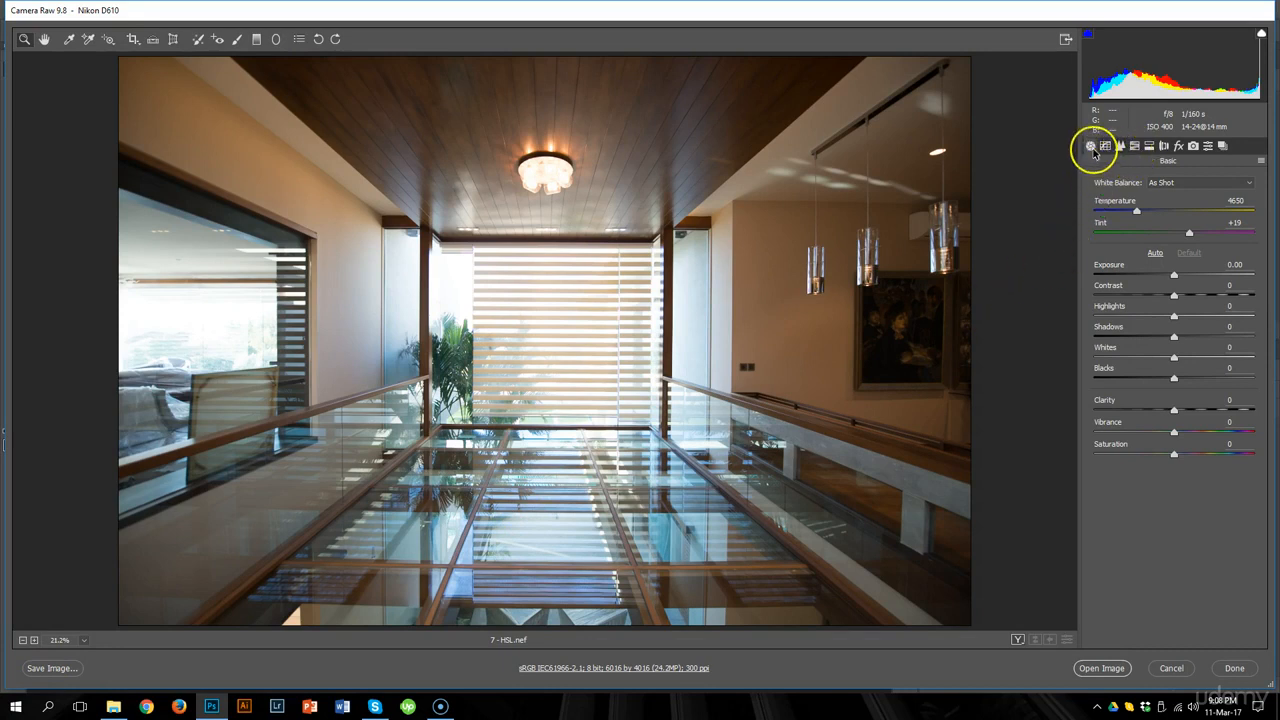
pyautogui.click(1135, 147)
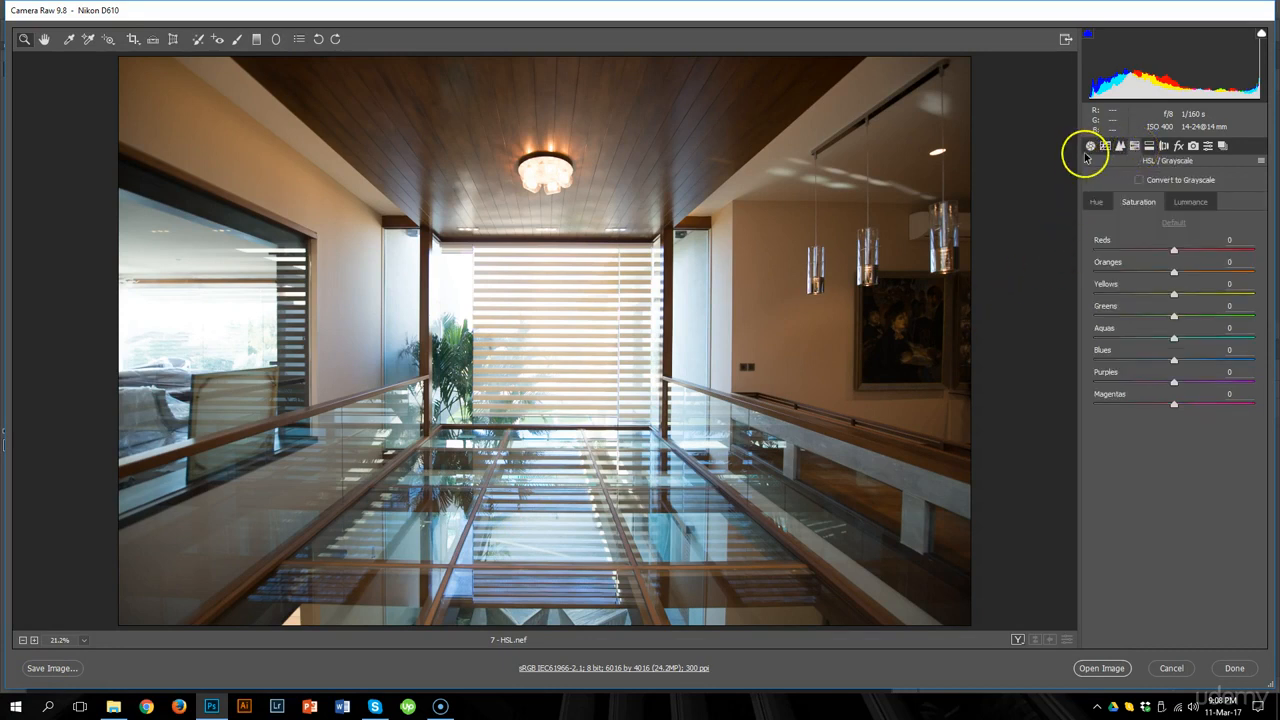
pyautogui.click(1091, 148)
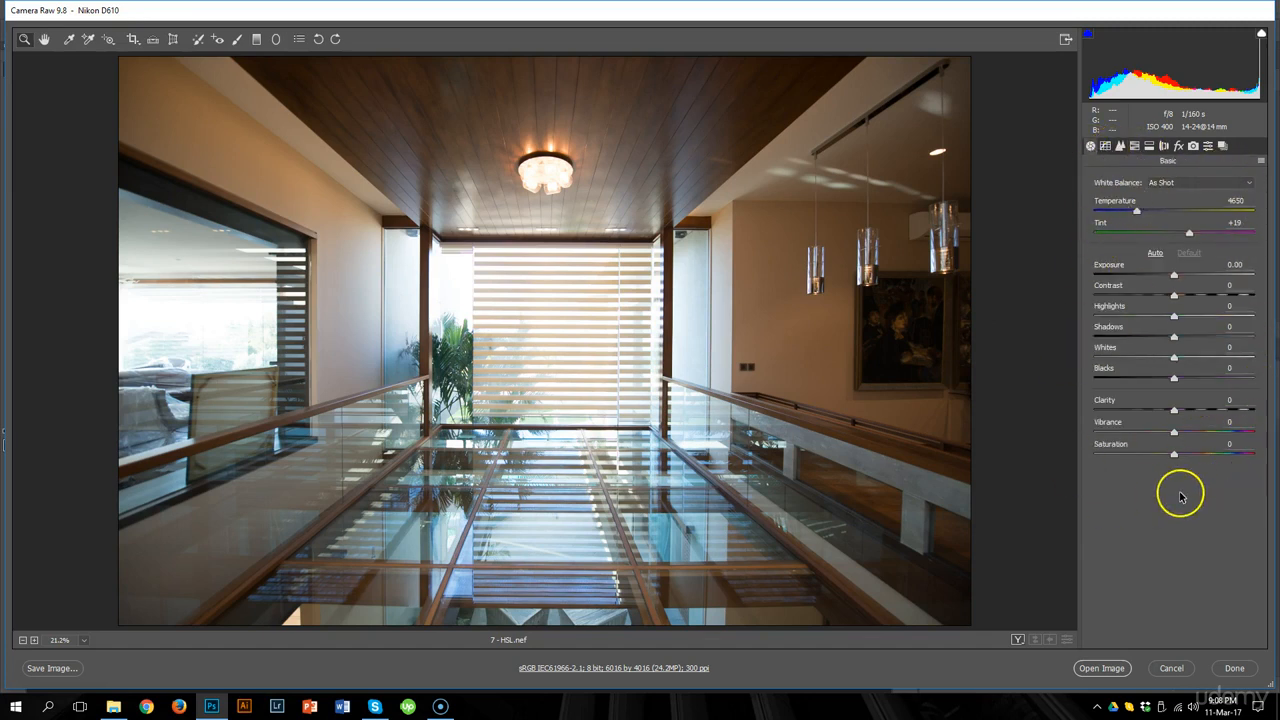
pyautogui.click(1136, 150)
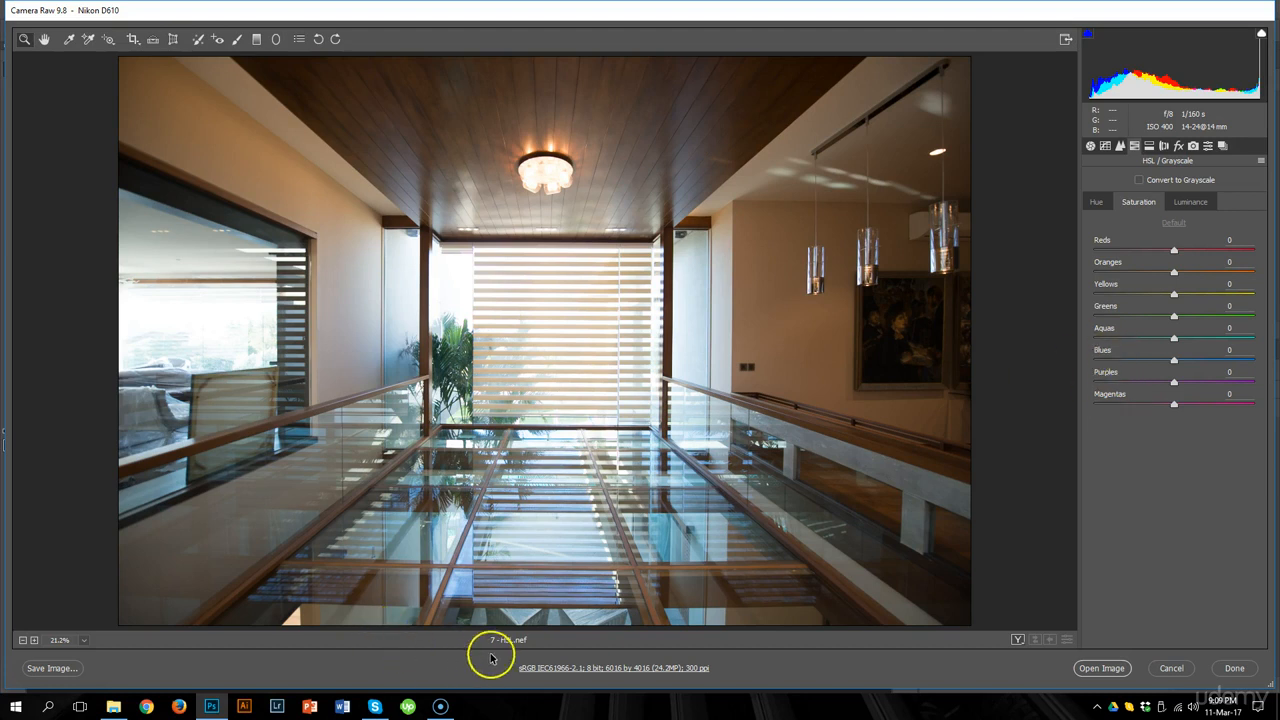
# - Set the interior photo's camera profile to Camera Vivid
pyautogui.click(1194, 150)
pyautogui.click(1163, 230)
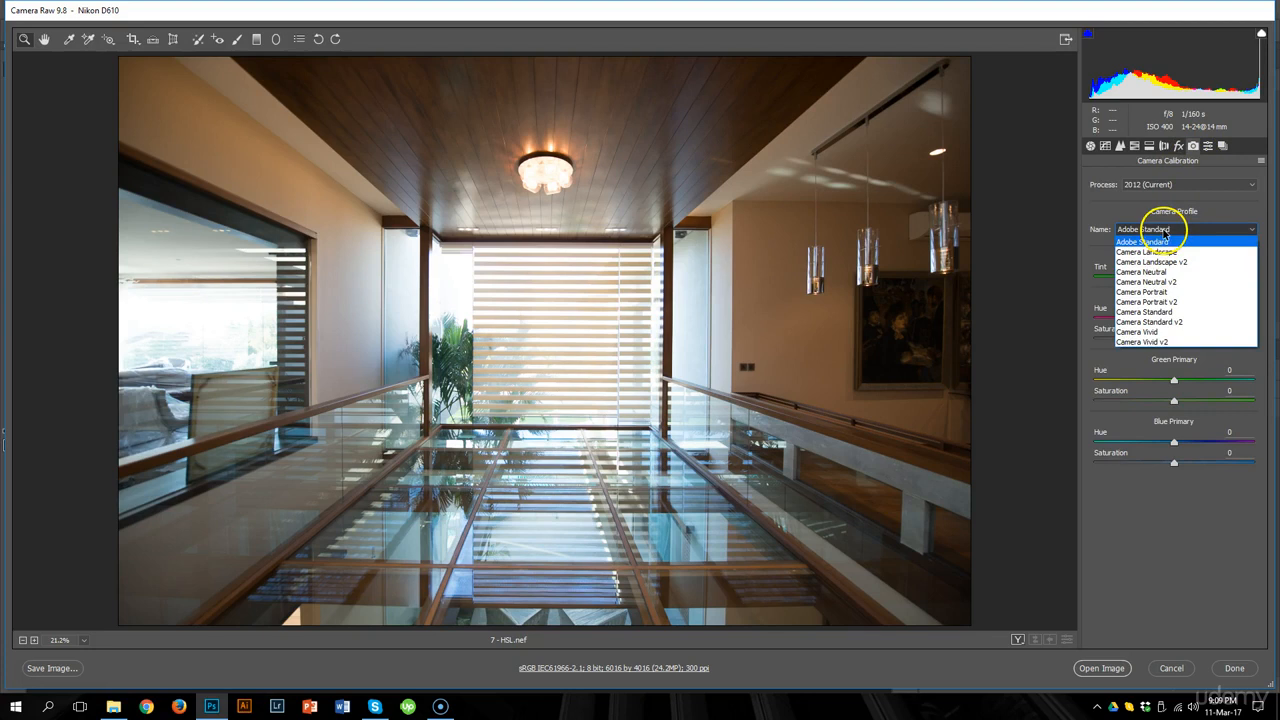
pyautogui.click(1150, 334)
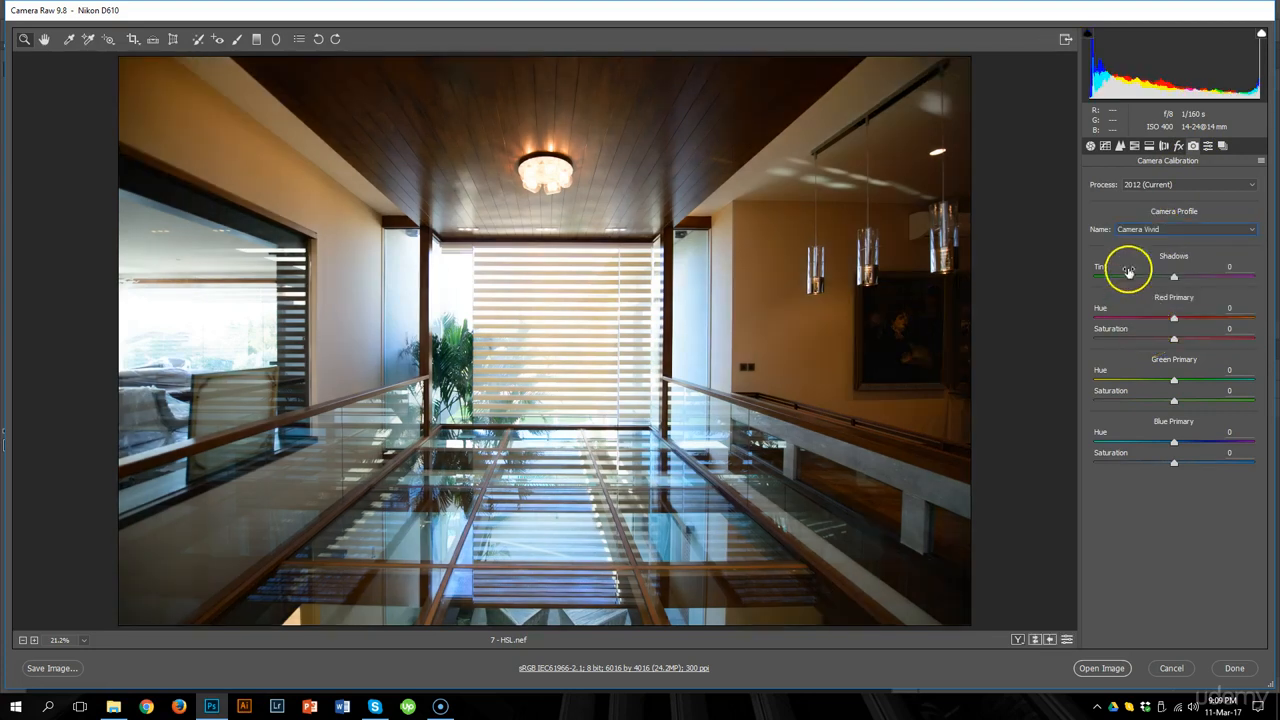
# - Try a white balance temperature of 4450 on the interior photo, and restore the As Shot white balance
pyautogui.click(1091, 146)
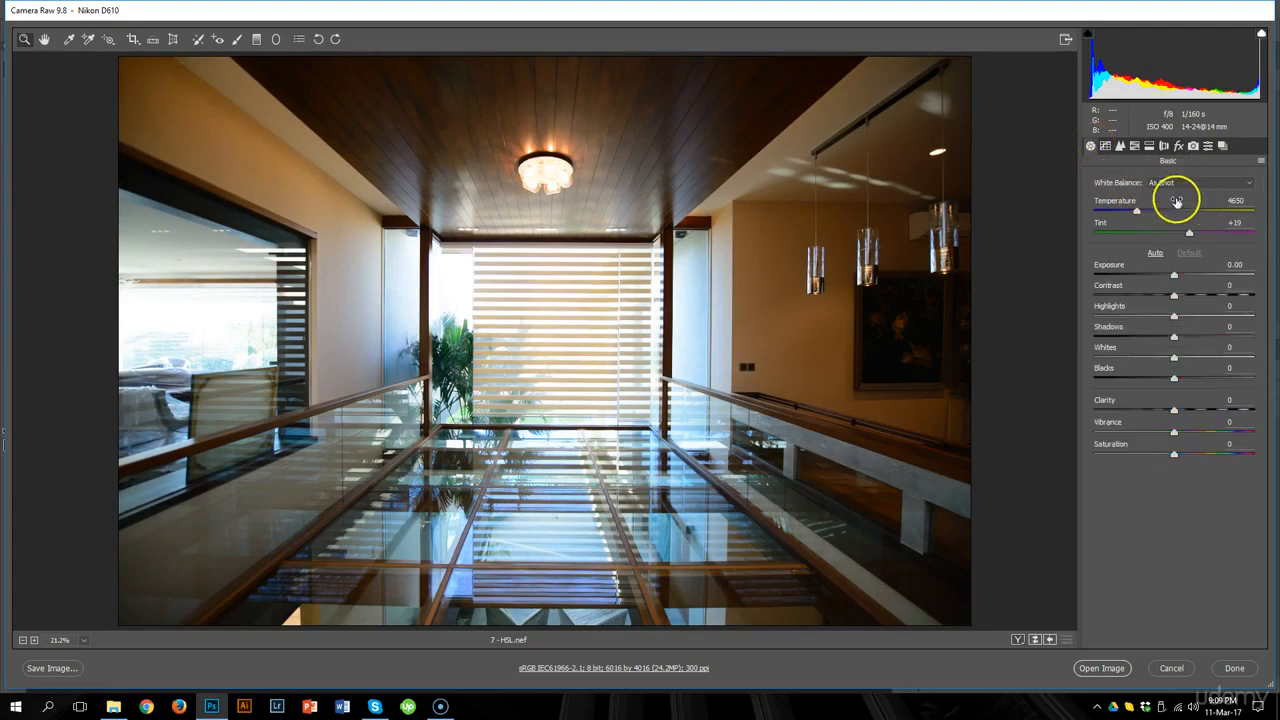
pyautogui.moveTo(1135, 215); pyautogui.dragTo(1134, 216)
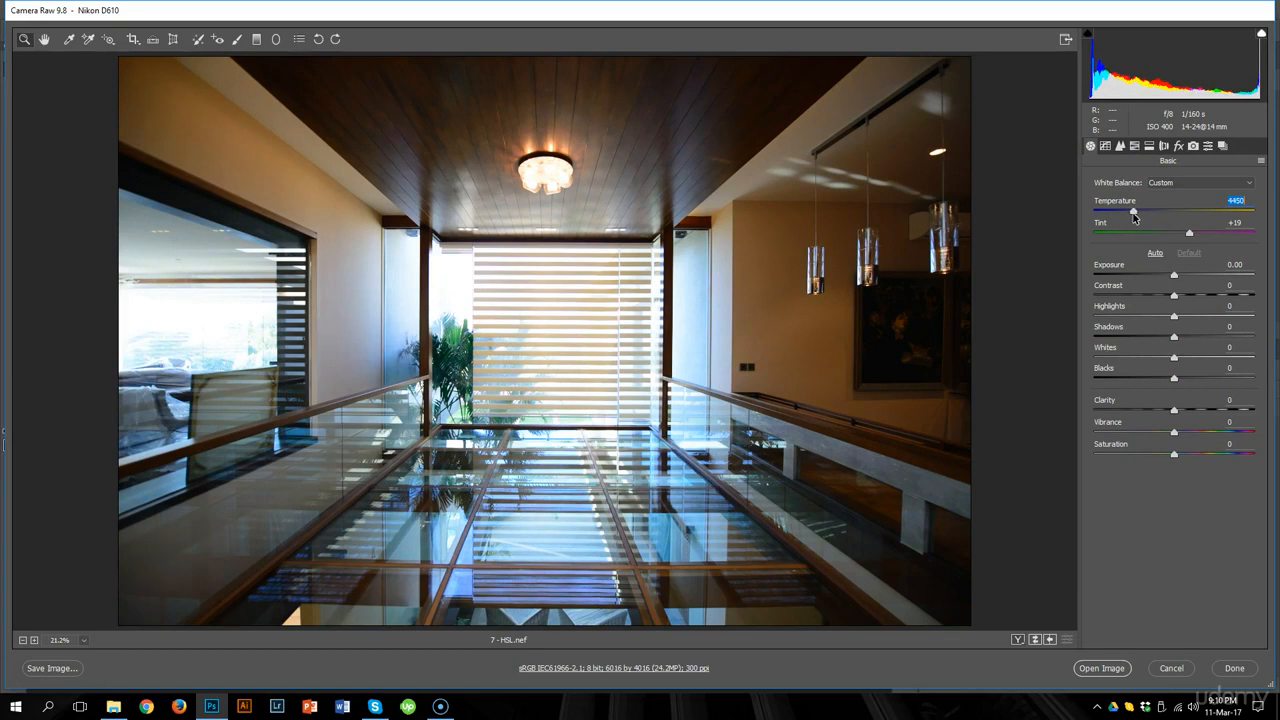
pyautogui.click(1177, 184)
pyautogui.click(1177, 193)
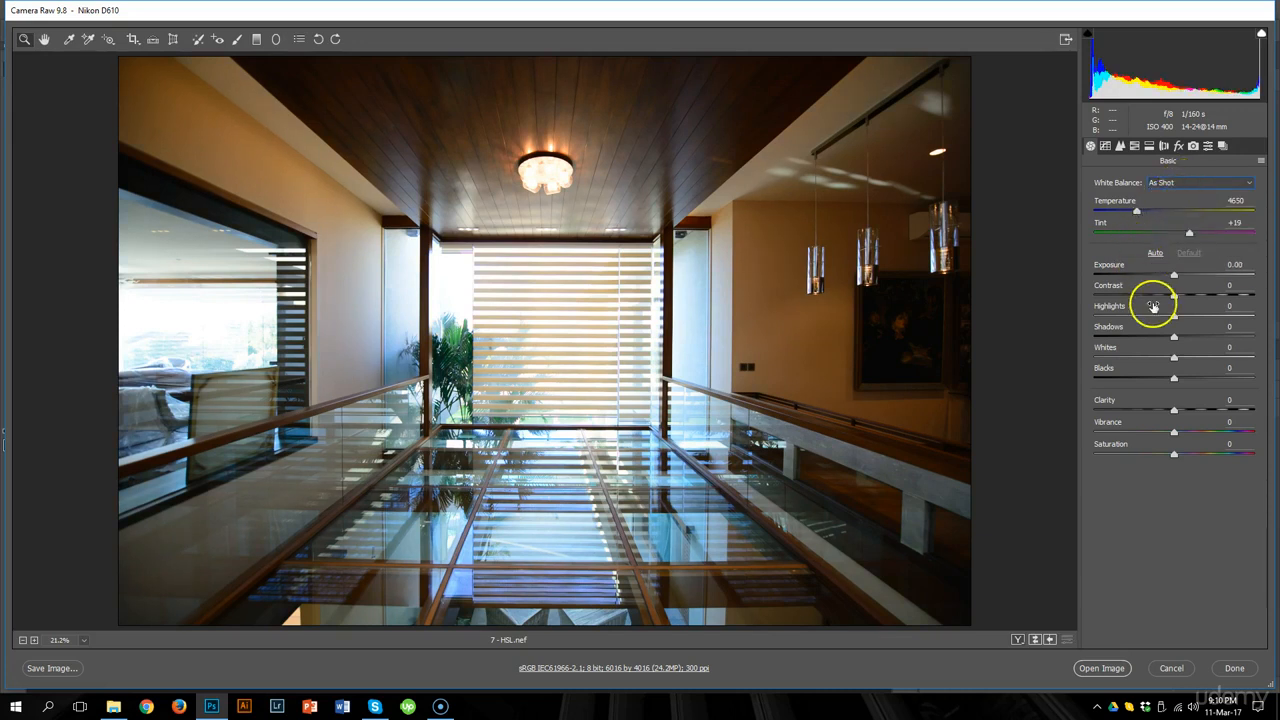
# - Lower the interior photo's Highlights to -84
pyautogui.moveTo(1230, 96)
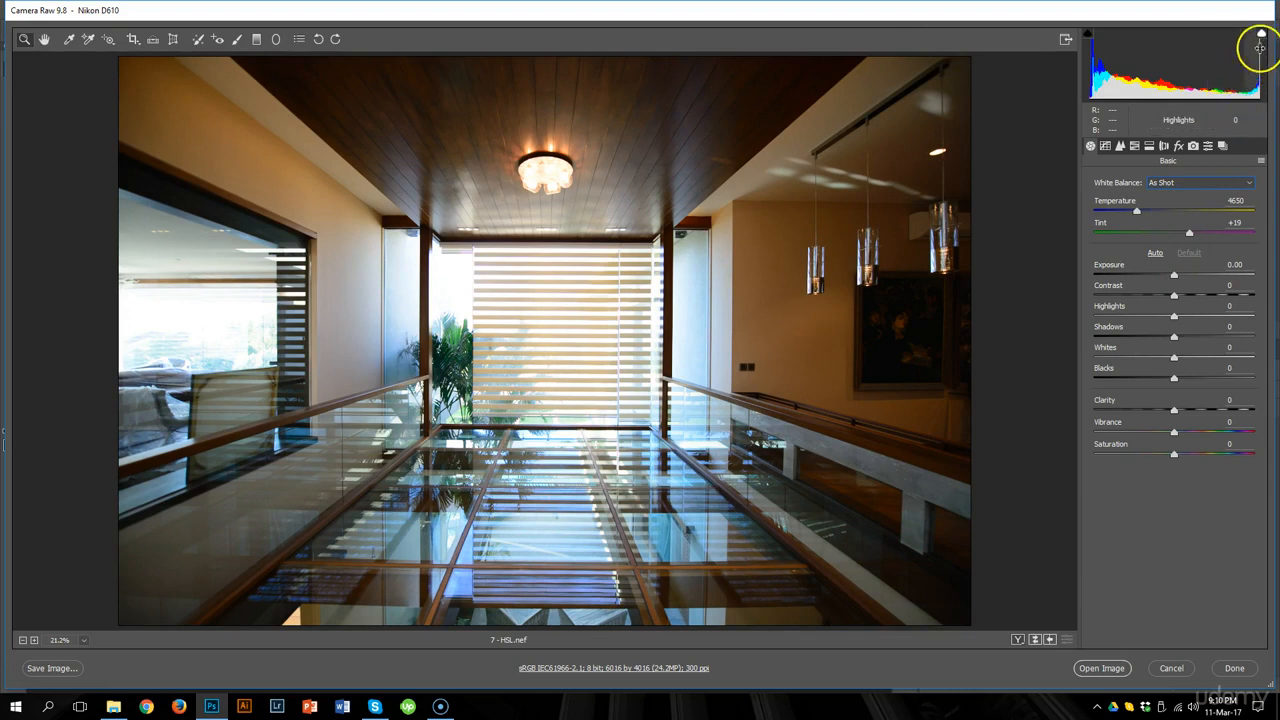
pyautogui.moveTo(1259, 59)
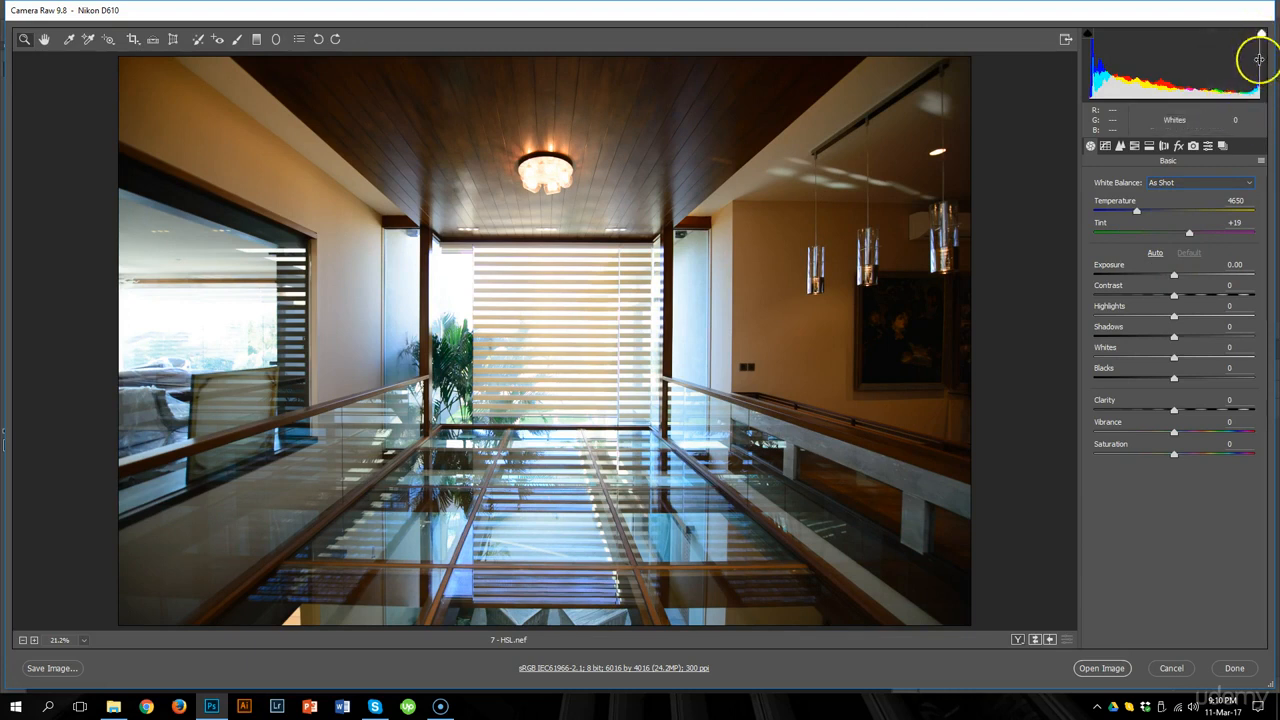
pyautogui.click(1172, 315)
pyautogui.moveTo(1176, 319); pyautogui.dragTo(1109, 324)
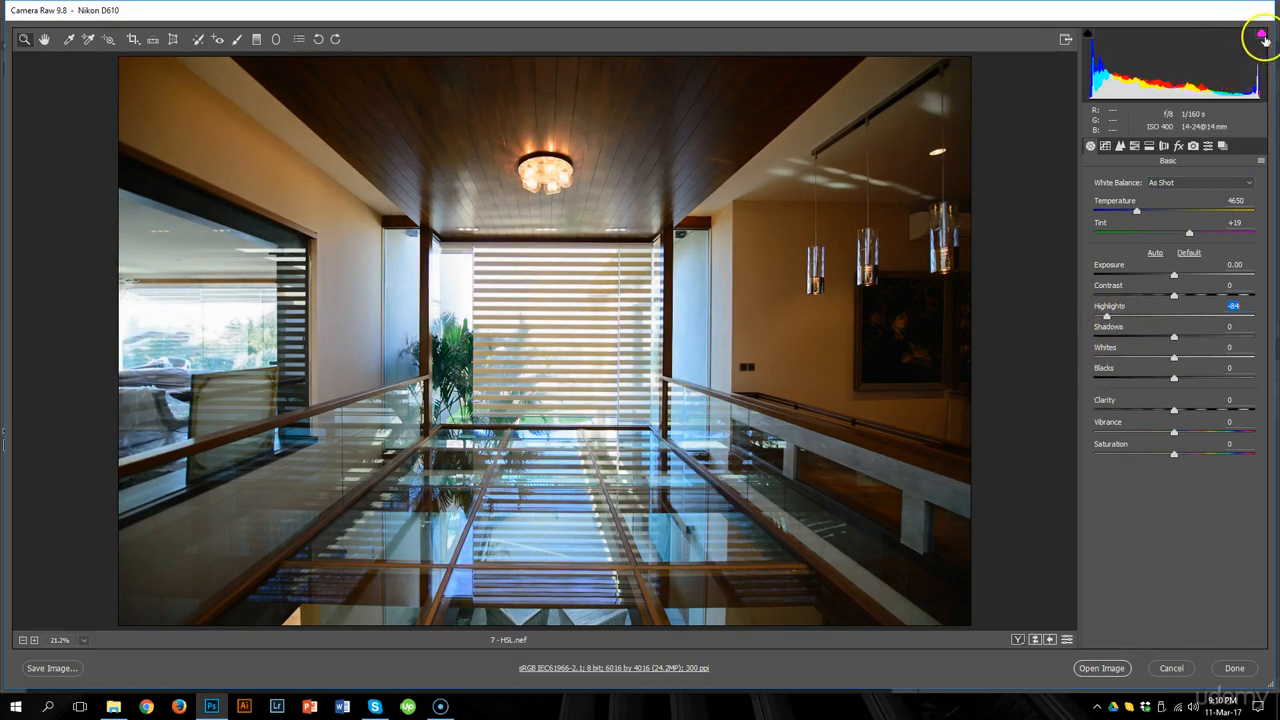
# - Examine the blown-out areas of the interior photo with the highlight clipping warning, leaving the warning off
pyautogui.click(1261, 34)
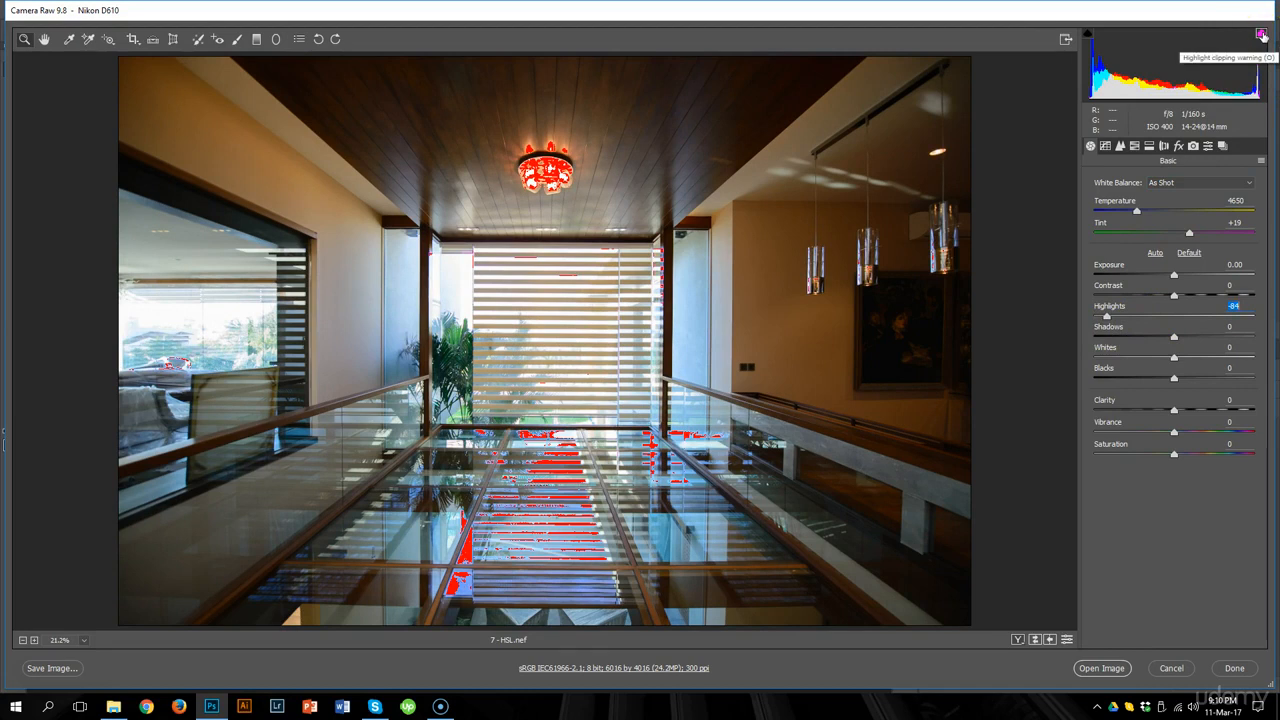
pyautogui.click(1261, 34)
pyautogui.click(1261, 34)
pyautogui.click(1261, 34)
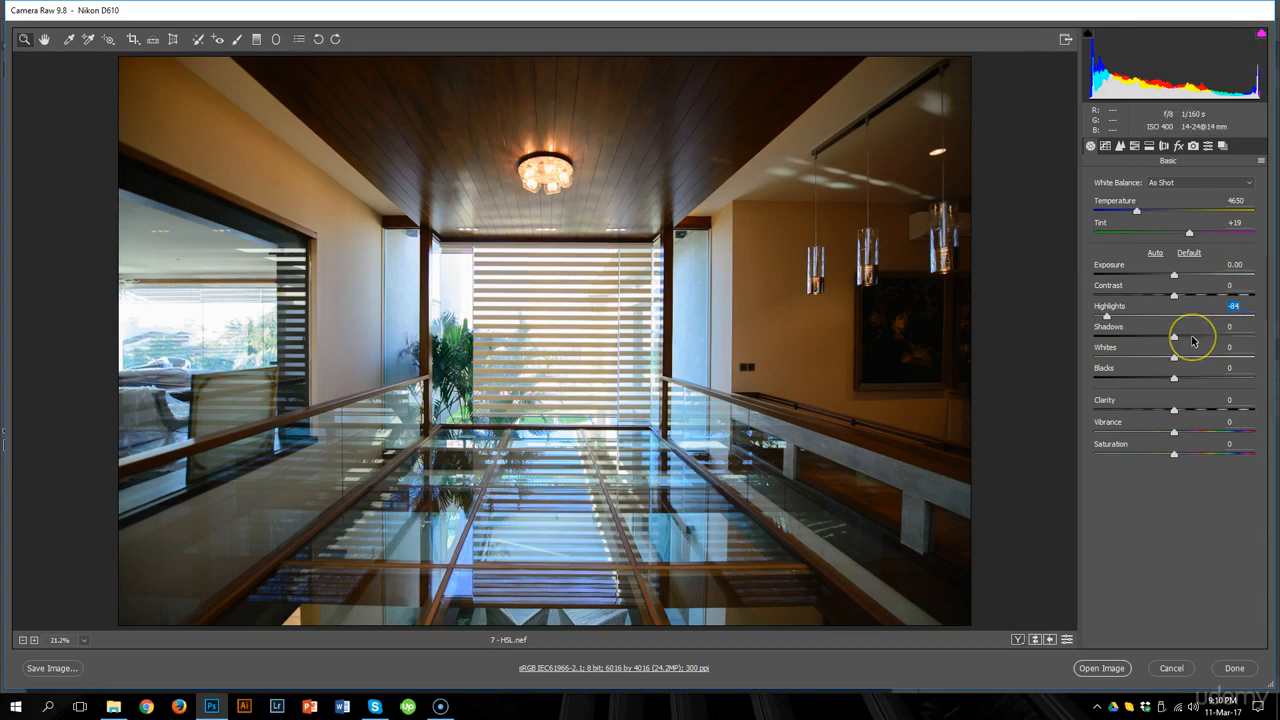
# - Set the interior photo's Shadows to +76, Blacks to +19, Whites to -34 and Clarity to +50
pyautogui.moveTo(1192, 341); pyautogui.dragTo(1234, 339)
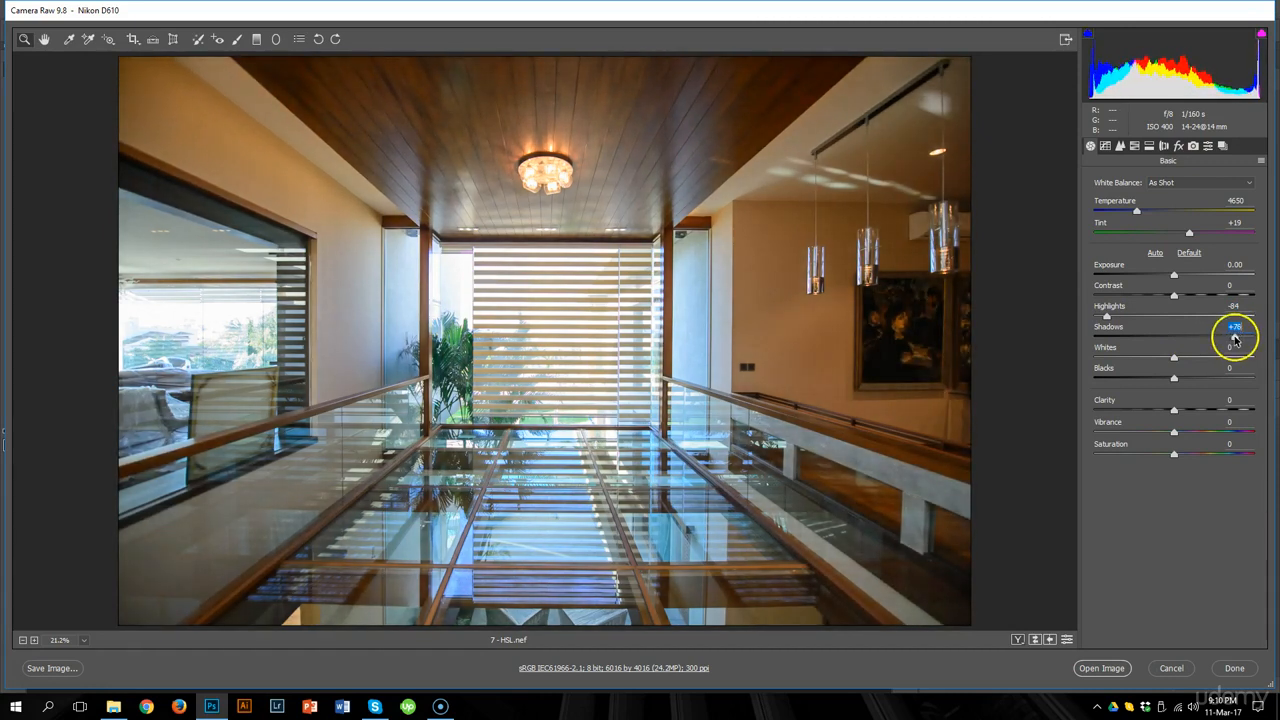
pyautogui.moveTo(1182, 383); pyautogui.dragTo(1147, 360)
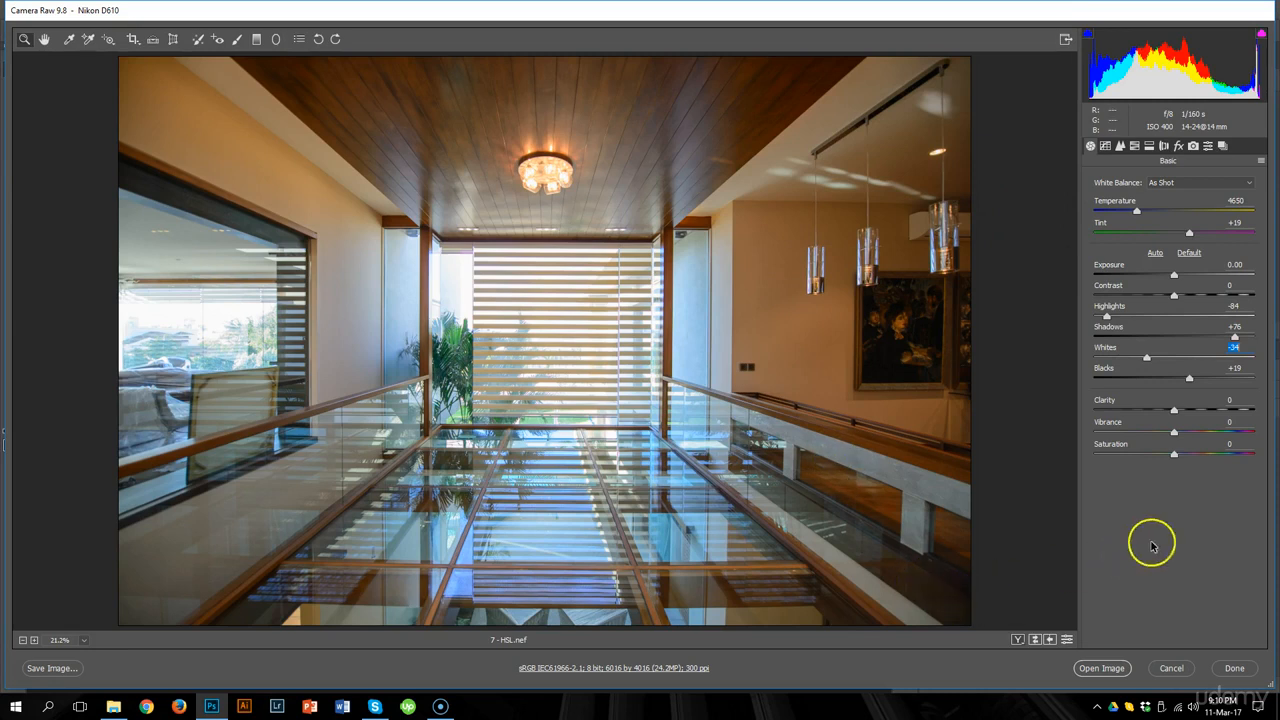
pyautogui.click(1214, 412)
pyautogui.moveTo(1213, 412); pyautogui.dragTo(1213, 412)
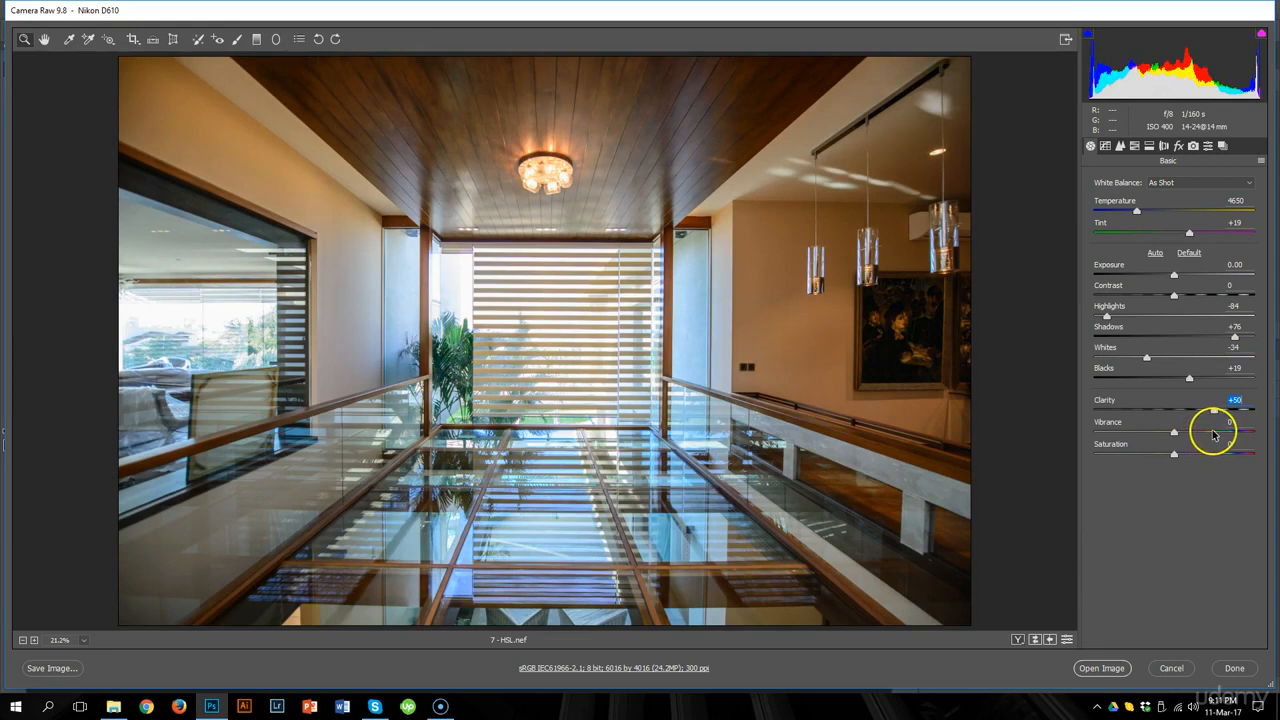
# - Set the interior photo's Vibrance to +46 and Contrast to +44
pyautogui.click(1214, 432)
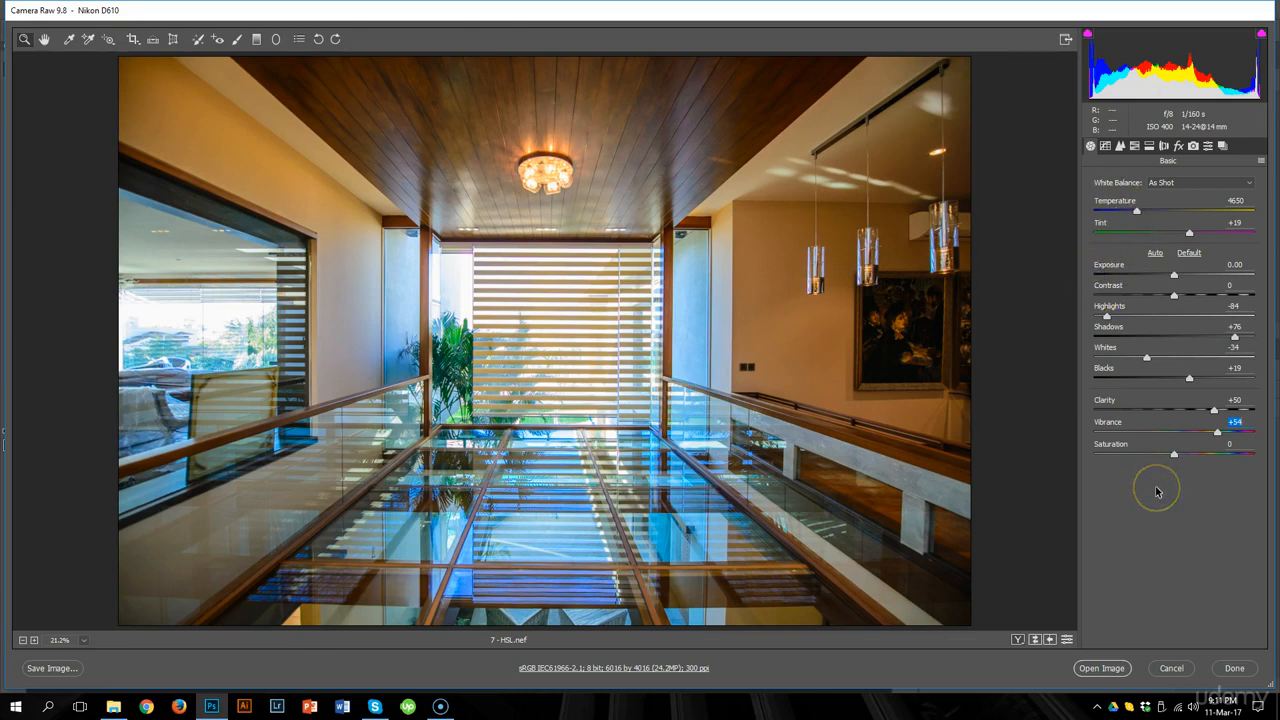
pyautogui.moveTo(1217, 432); pyautogui.dragTo(1212, 435)
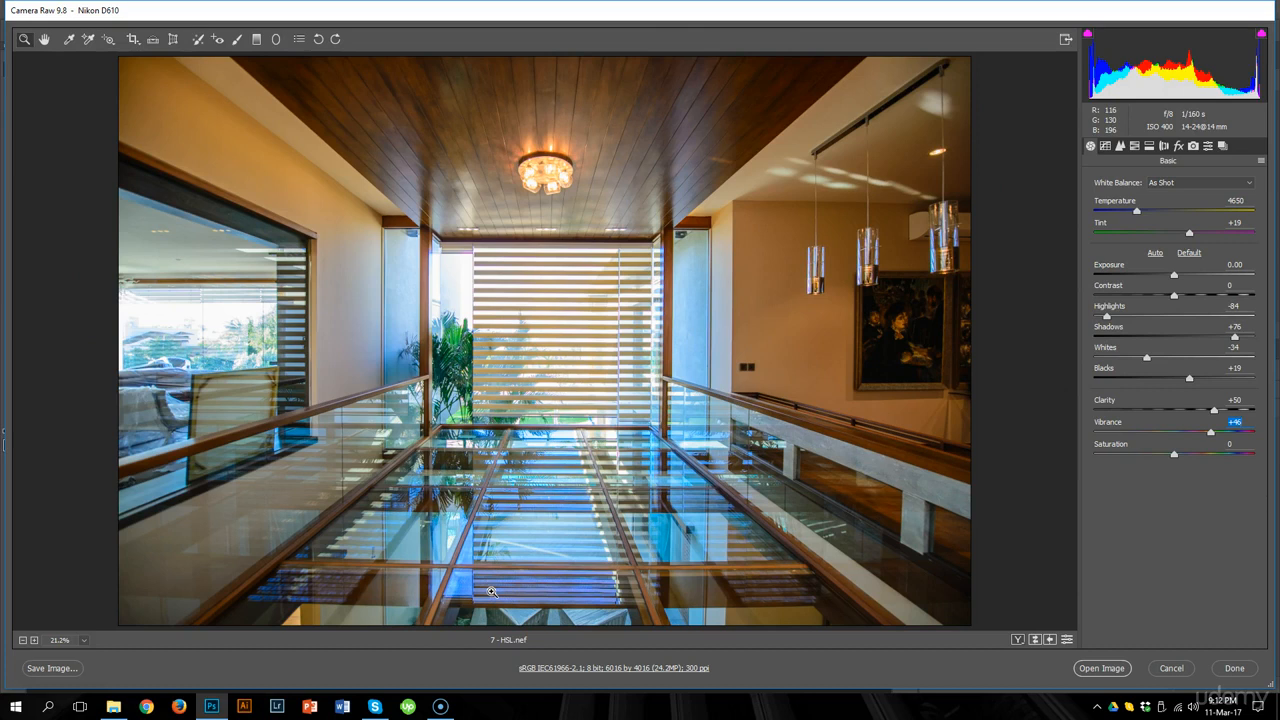
pyautogui.click(1212, 296)
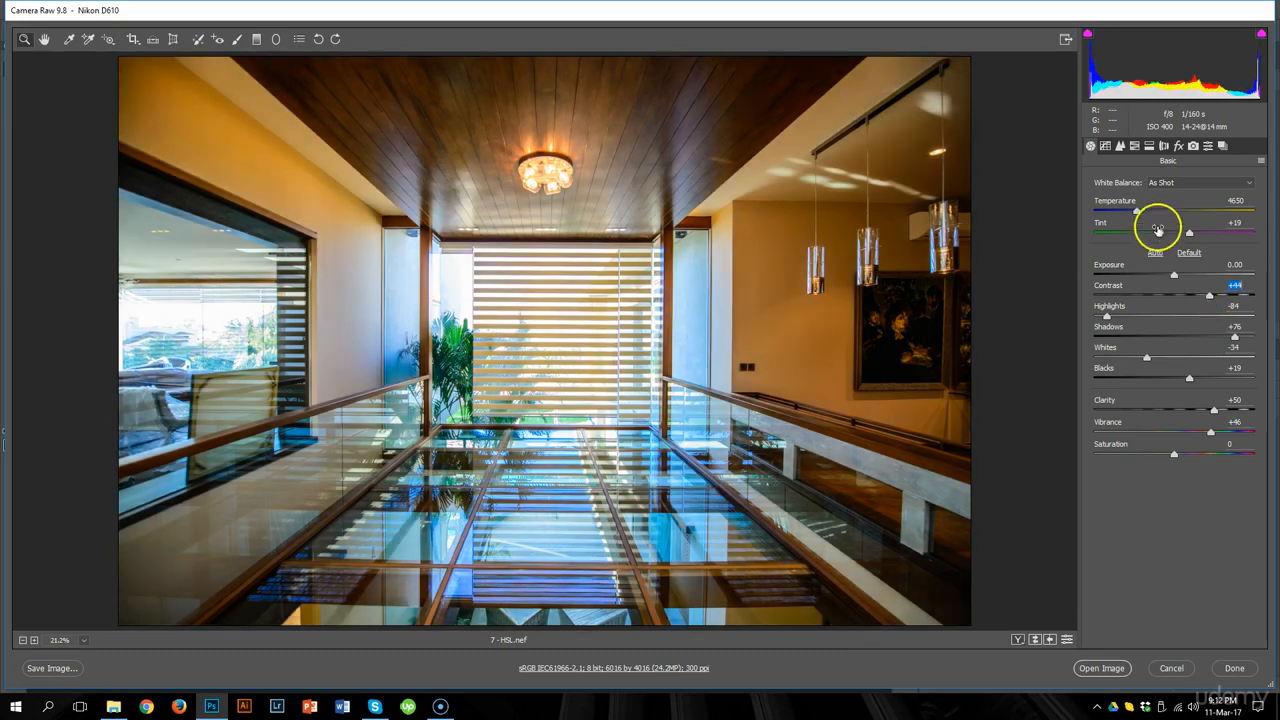
# - Reduce the saturation of the Blues to -55 to mute the blue cast on the glass floor
pyautogui.click(1134, 146)
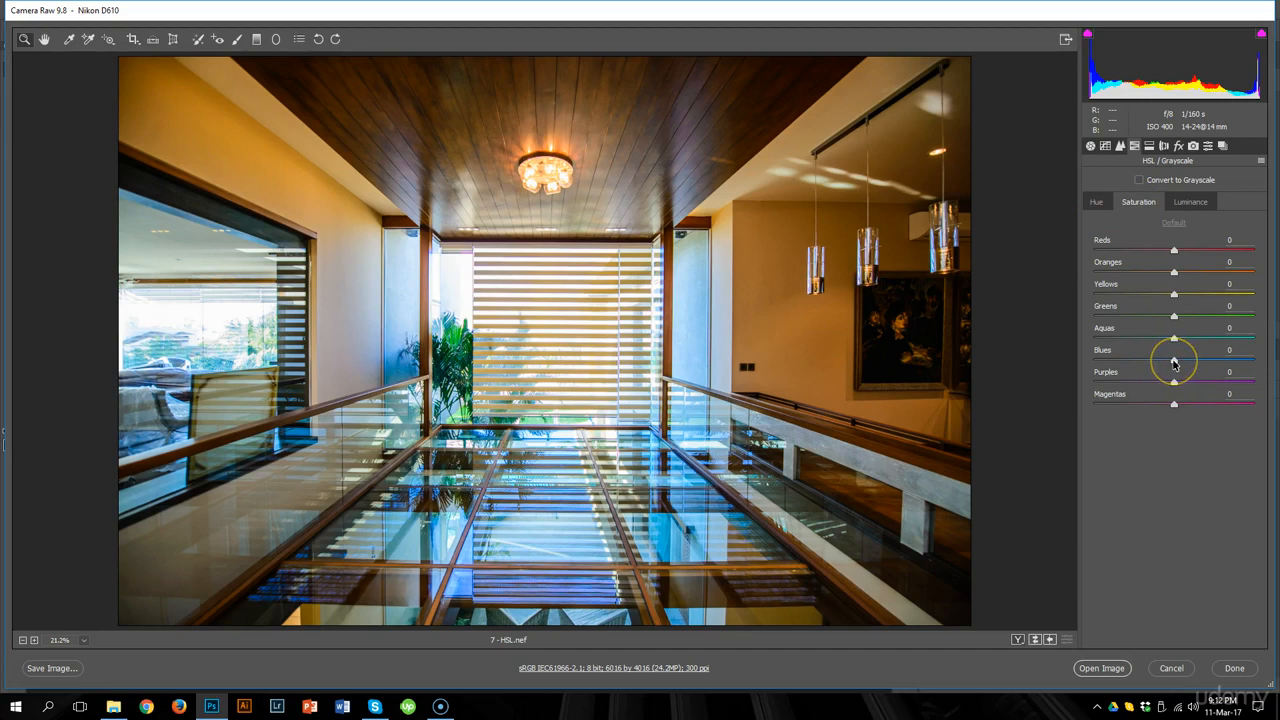
pyautogui.moveTo(1169, 364); pyautogui.dragTo(1130, 366)
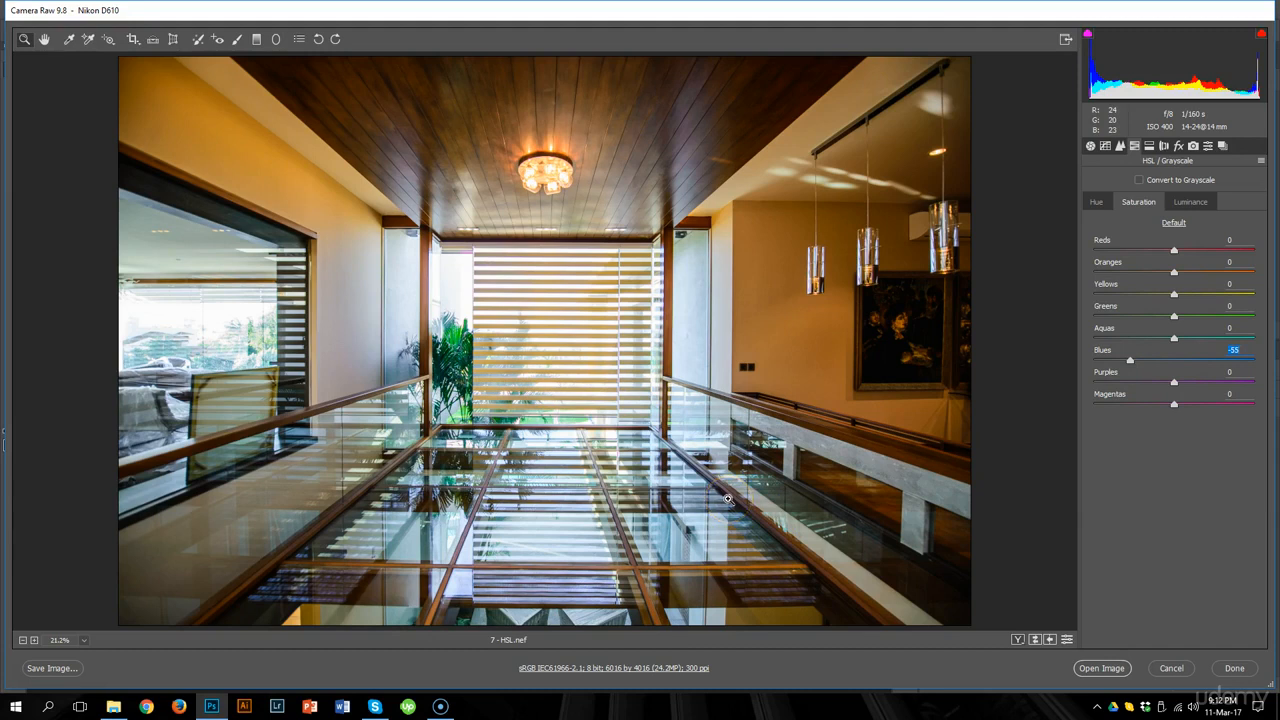
# - Reset Vibrance to 0 to compare the look, and set it to +45
pyautogui.click(1090, 146)
pyautogui.doubleClick(1210, 433)
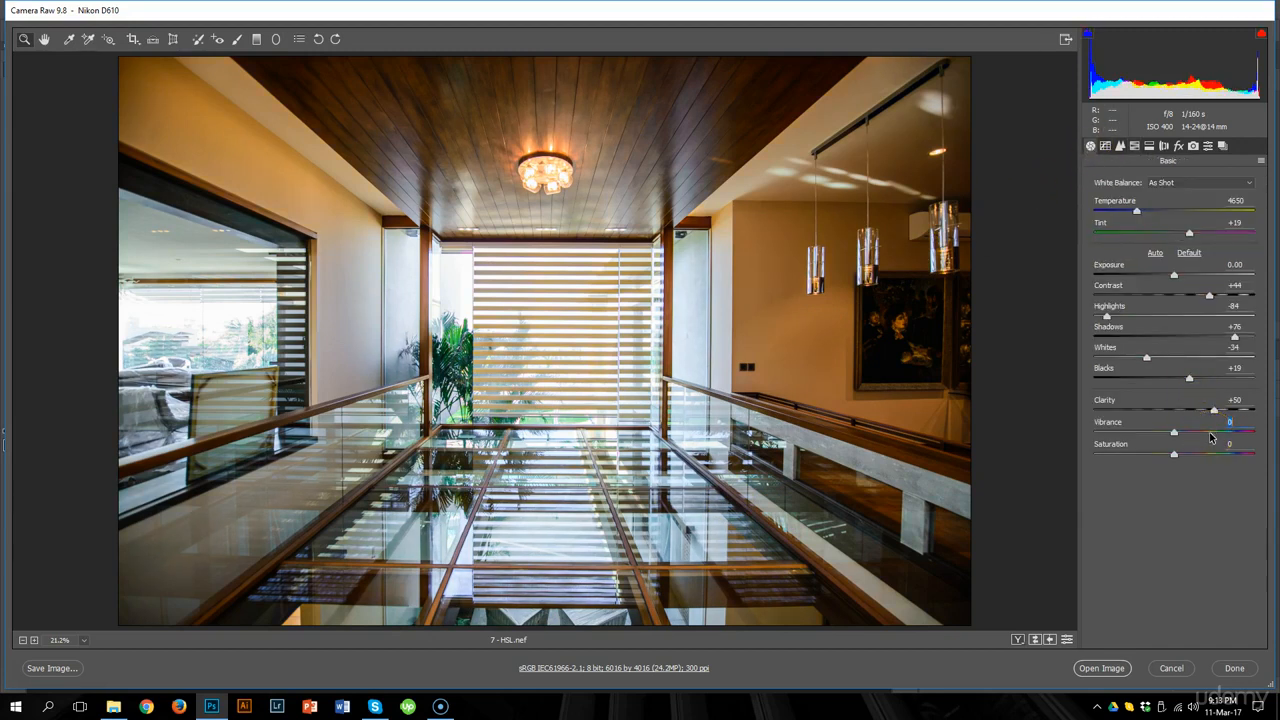
pyautogui.click(1210, 433)
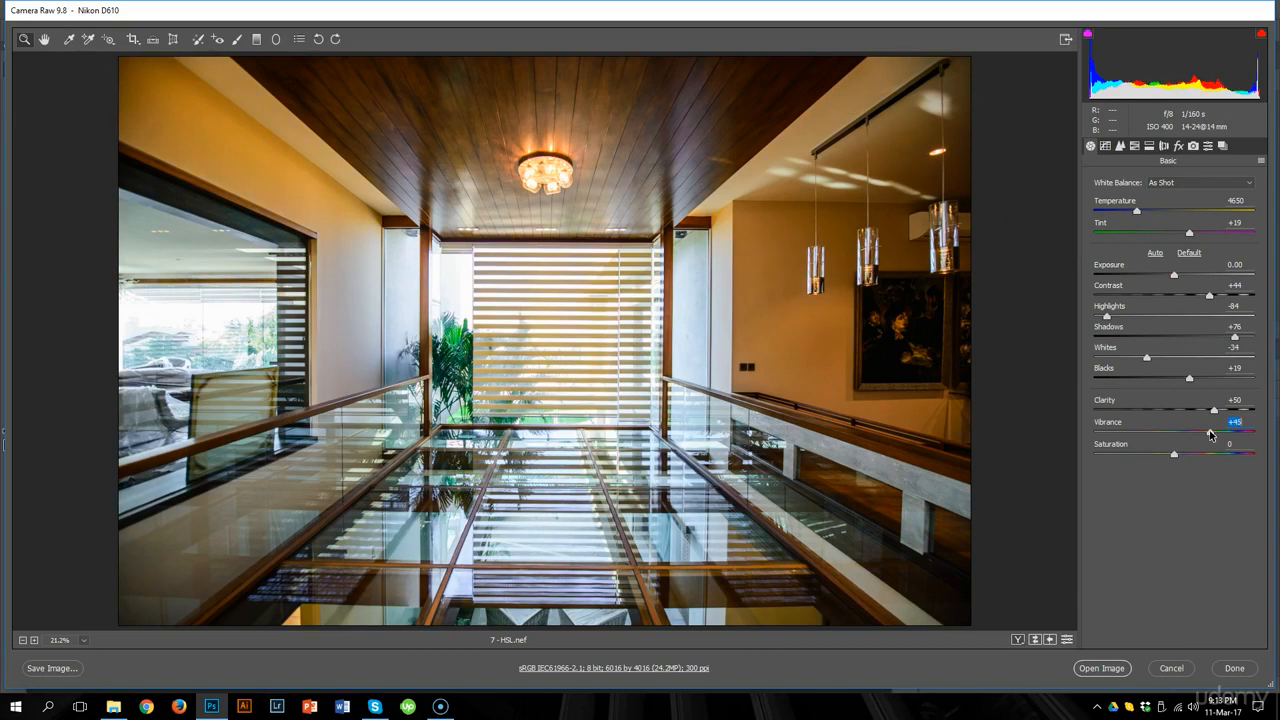
# - Refine the saturation of the Blues to -47
pyautogui.click(1135, 146)
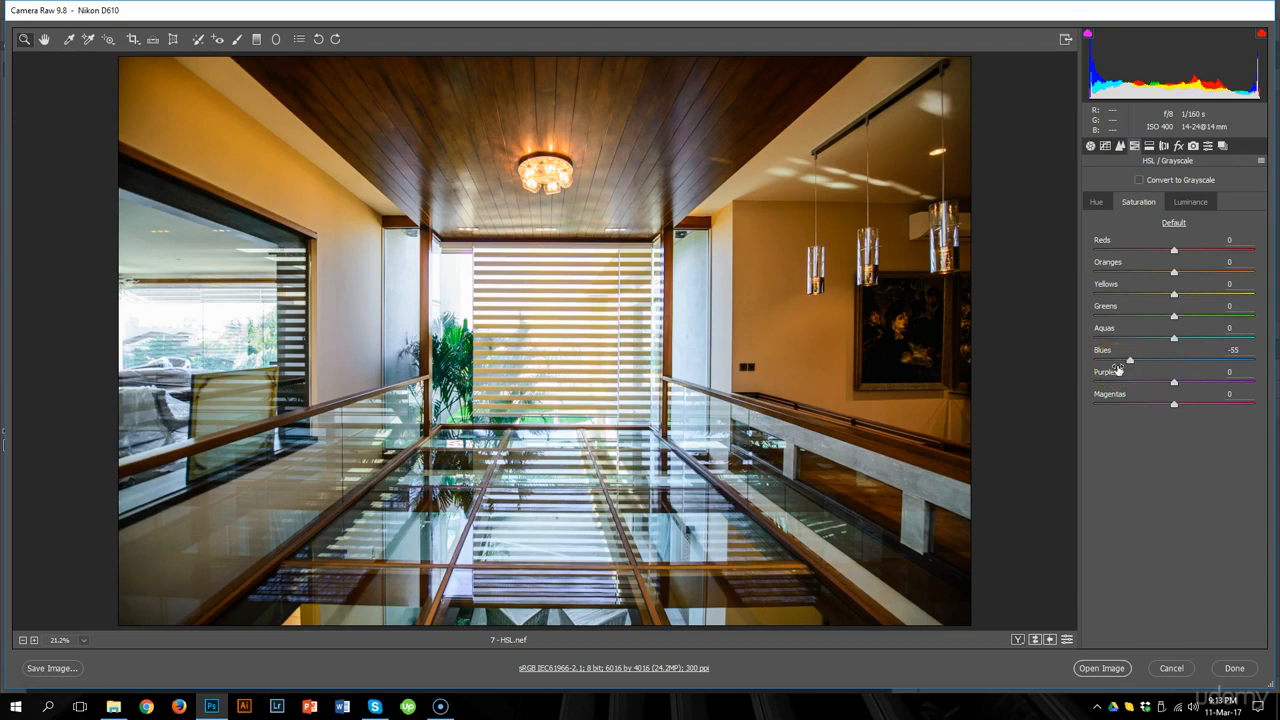
pyautogui.moveTo(1130, 361); pyautogui.dragTo(1138, 362)
pyautogui.moveTo(1139, 363); pyautogui.dragTo(1137, 364)
# - Close the interior photo without applying its edits and open 7 - HSL II.nef from the 7 - 10 Step System folder for raw editing
pyautogui.click(1151, 653)
pyautogui.click(1176, 669)
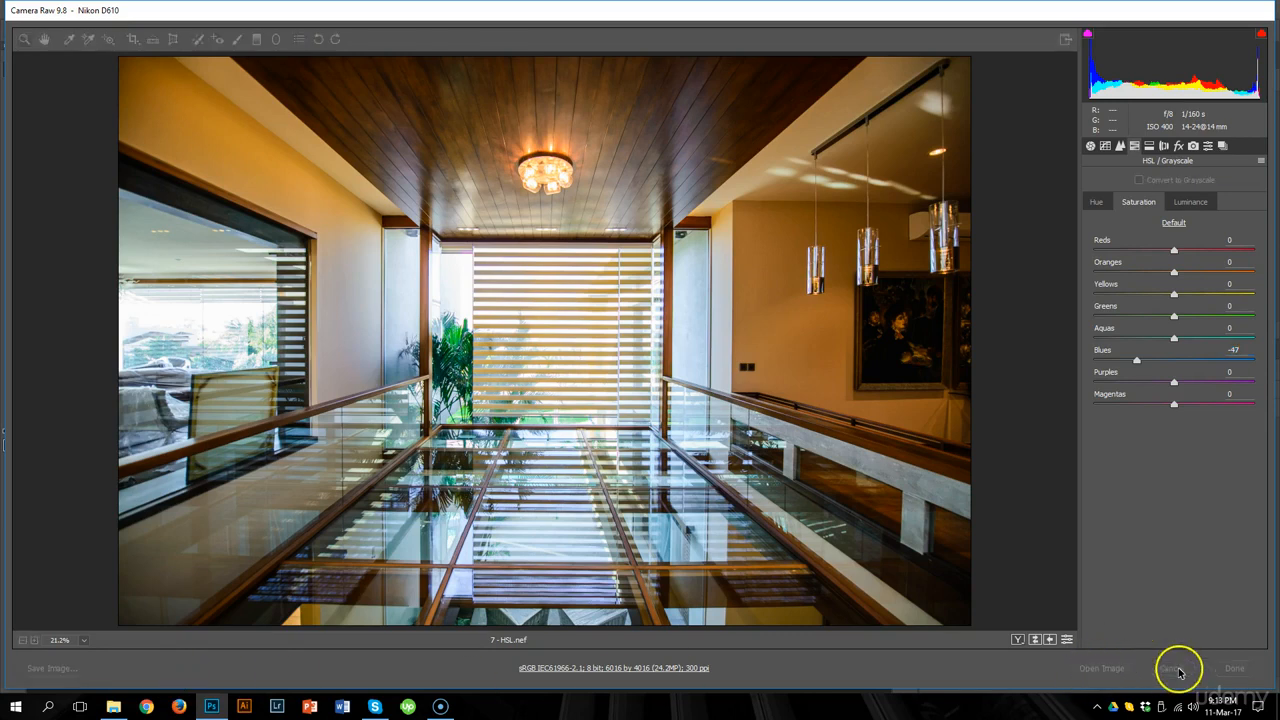
pyautogui.click(113, 706)
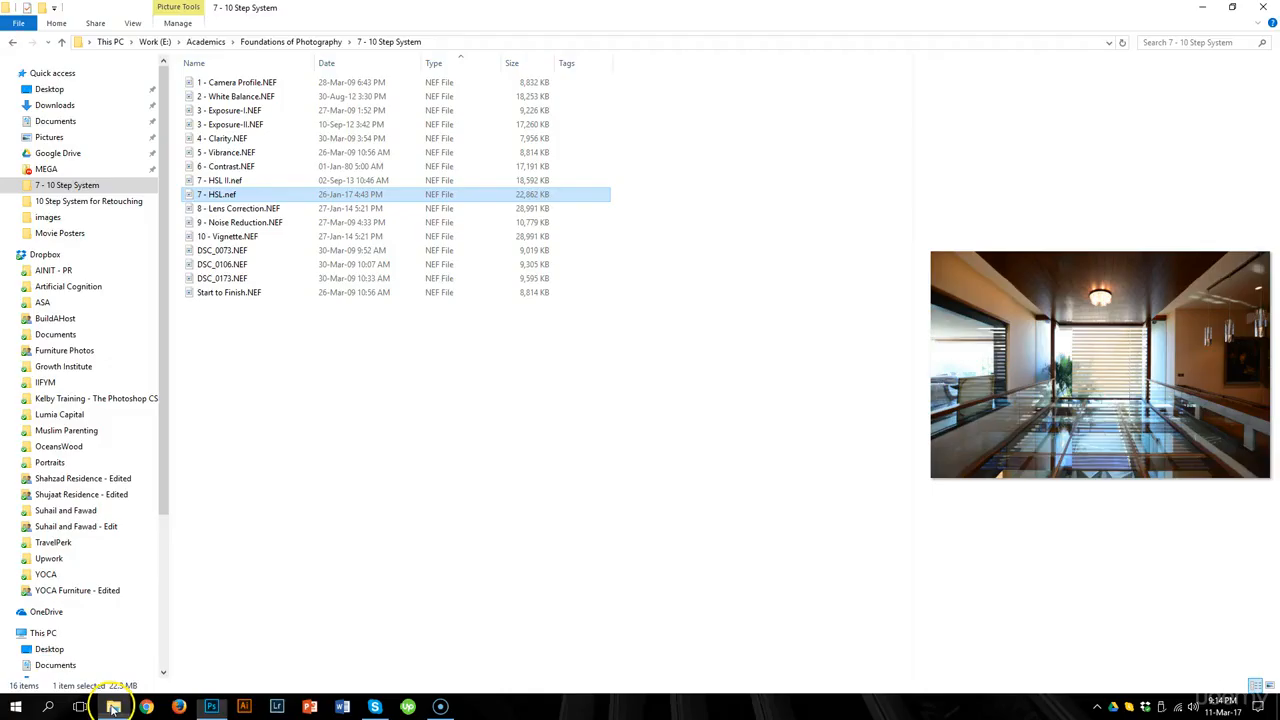
pyautogui.click(216, 181)
pyautogui.moveTo(216, 181); pyautogui.dragTo(456, 205)
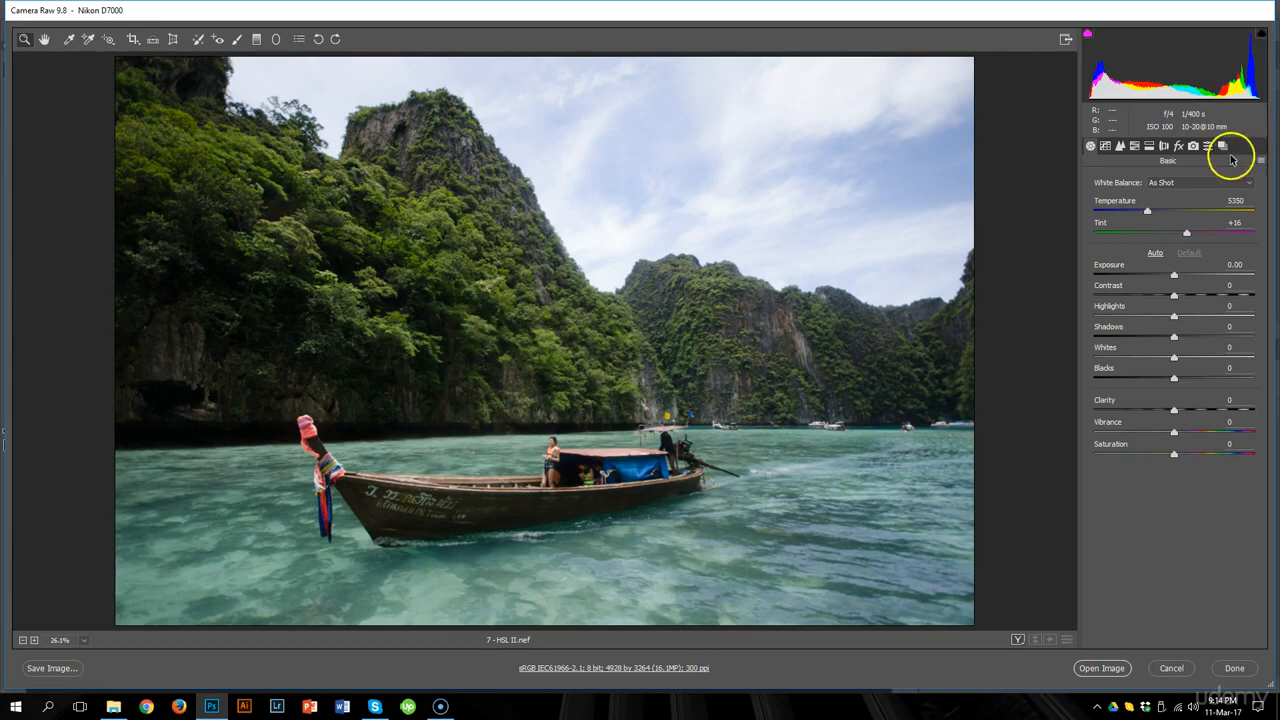
# - Set the boat photo's camera profile to Camera Vivid
pyautogui.click(1193, 146)
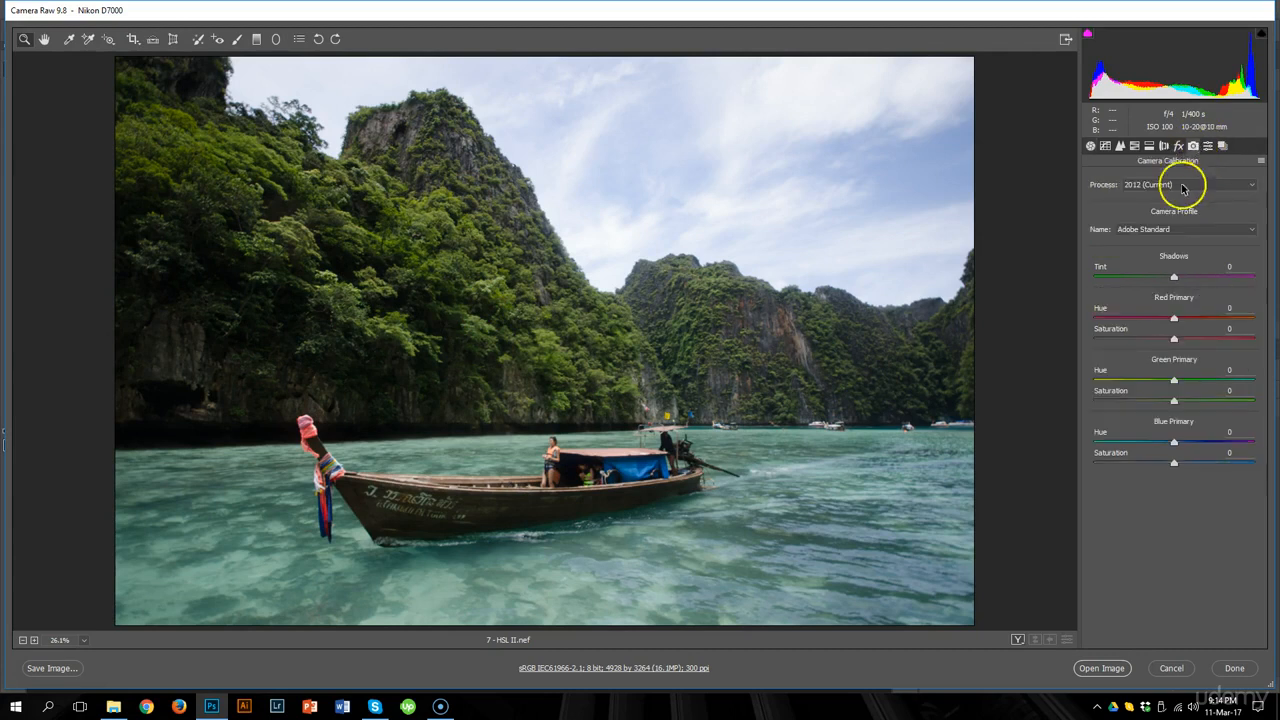
pyautogui.click(1168, 231)
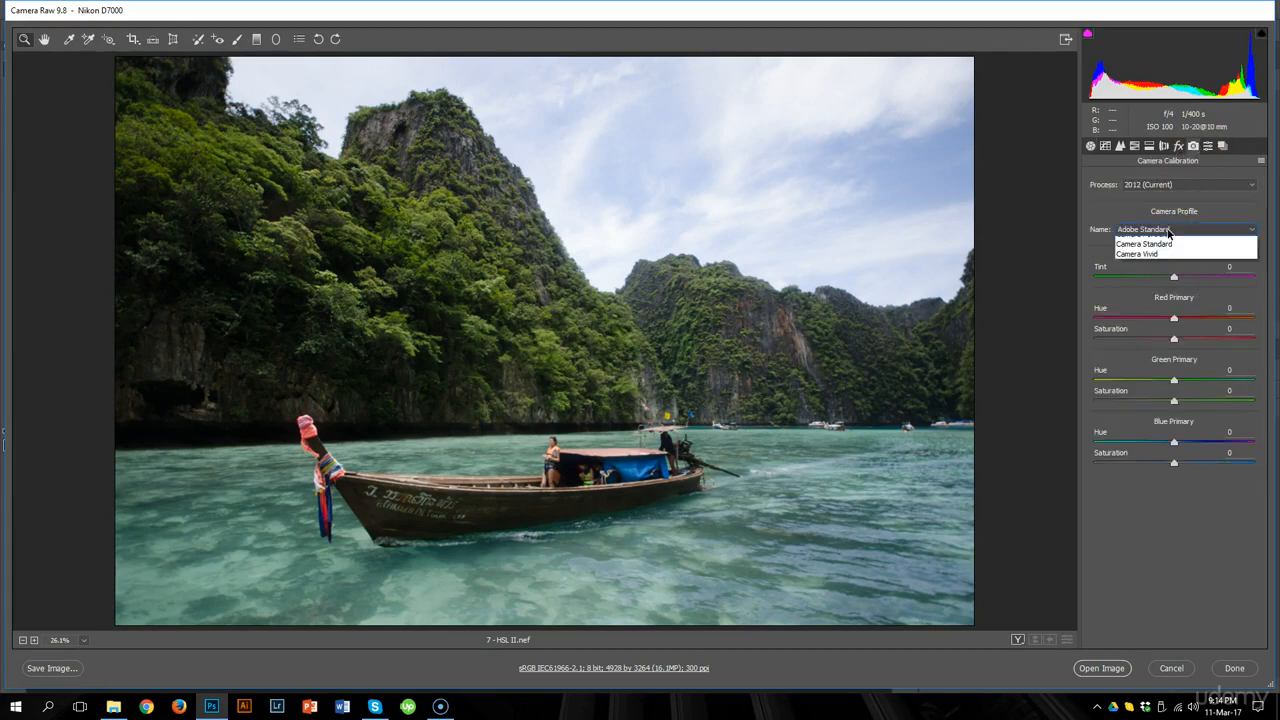
pyautogui.click(1150, 294)
# - Set the boat photo's Highlights to -38, Shadows to +36, Whites to -14 and Blacks to +20
pyautogui.click(1091, 146)
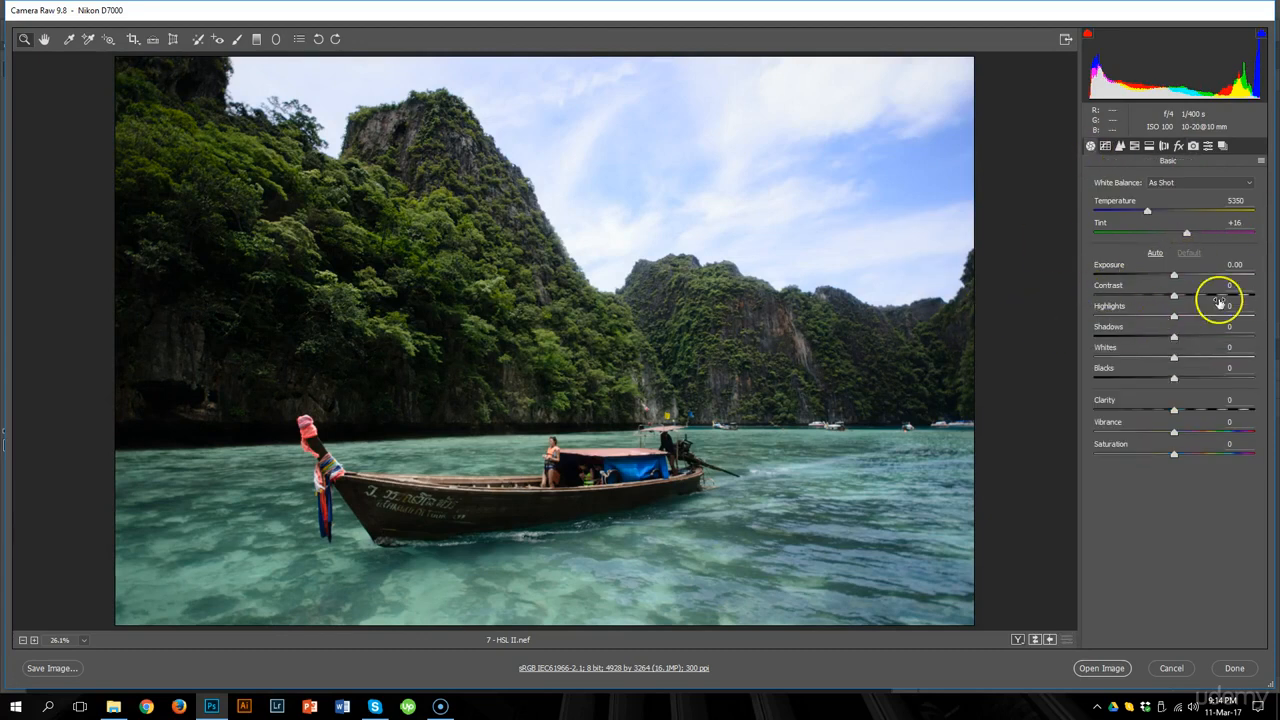
pyautogui.moveTo(1174, 335); pyautogui.dragTo(1145, 318)
pyautogui.moveTo(1174, 377)
pyautogui.mouseDown()
pyautogui.moveTo(1191, 380)
pyautogui.moveTo(1162, 357)
pyautogui.mouseUp()
# - Set the boat photo's Clarity to +43, and try Vibrance at +60 before settling on +38
pyautogui.moveTo(1174, 410); pyautogui.dragTo(1206, 434)
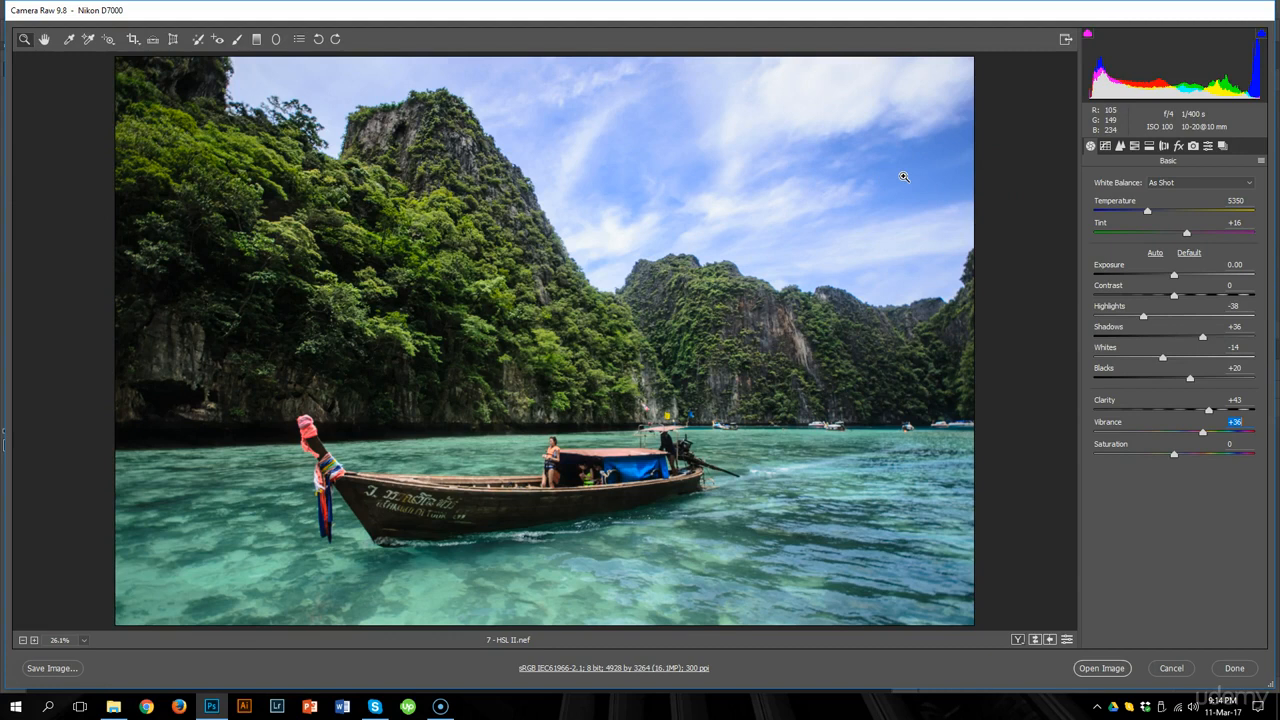
pyautogui.moveTo(1203, 436); pyautogui.dragTo(1224, 436)
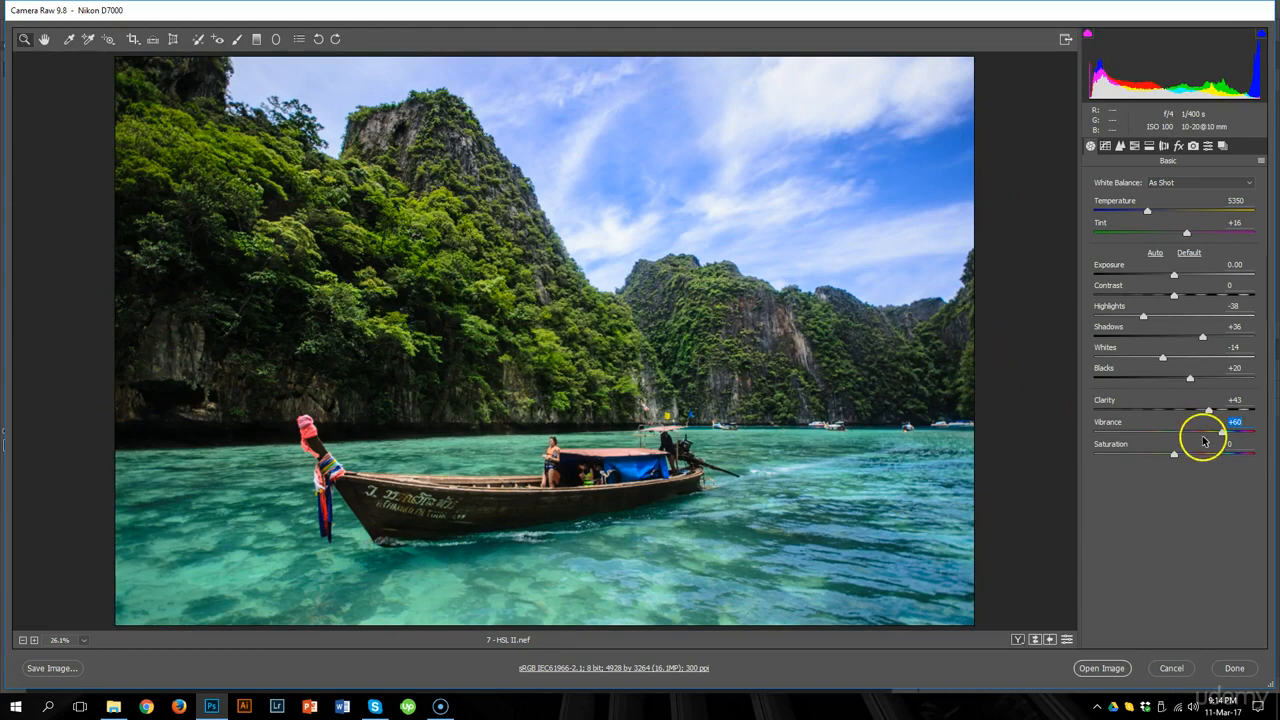
pyautogui.moveTo(1223, 436); pyautogui.dragTo(1205, 438)
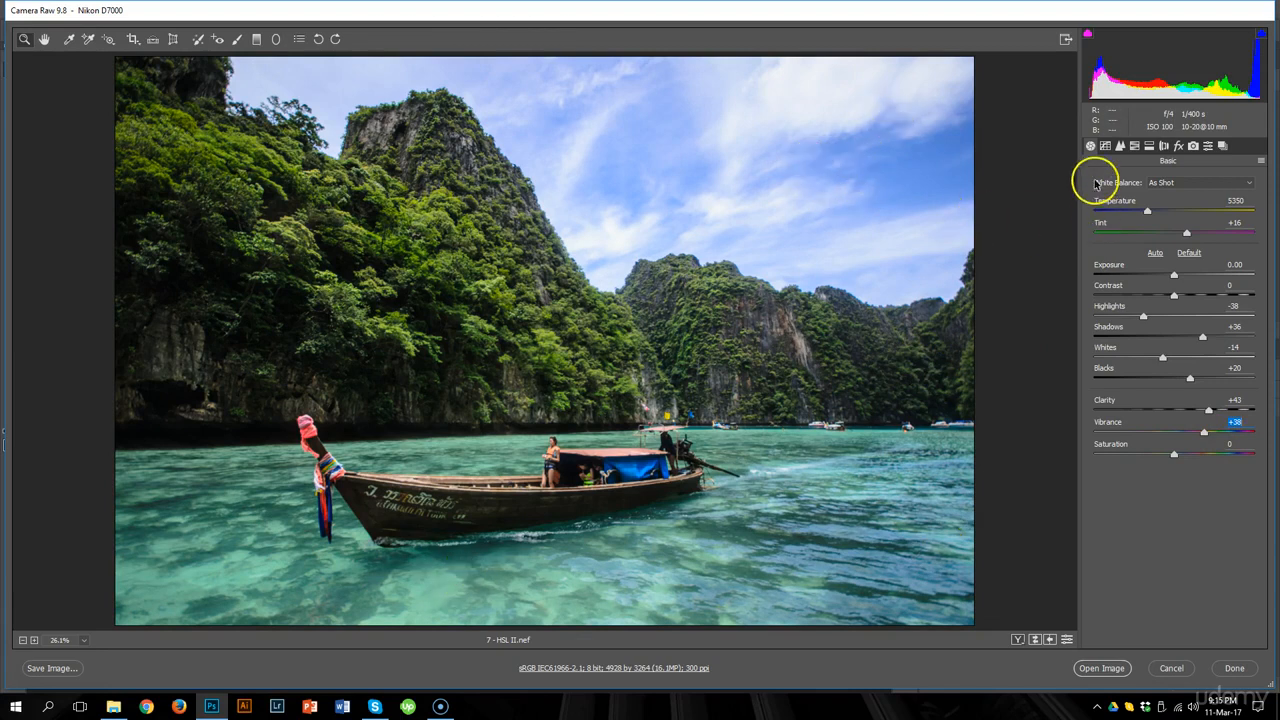
# - Raise the saturation of the Blues in the boat photo to +46
pyautogui.click(1135, 148)
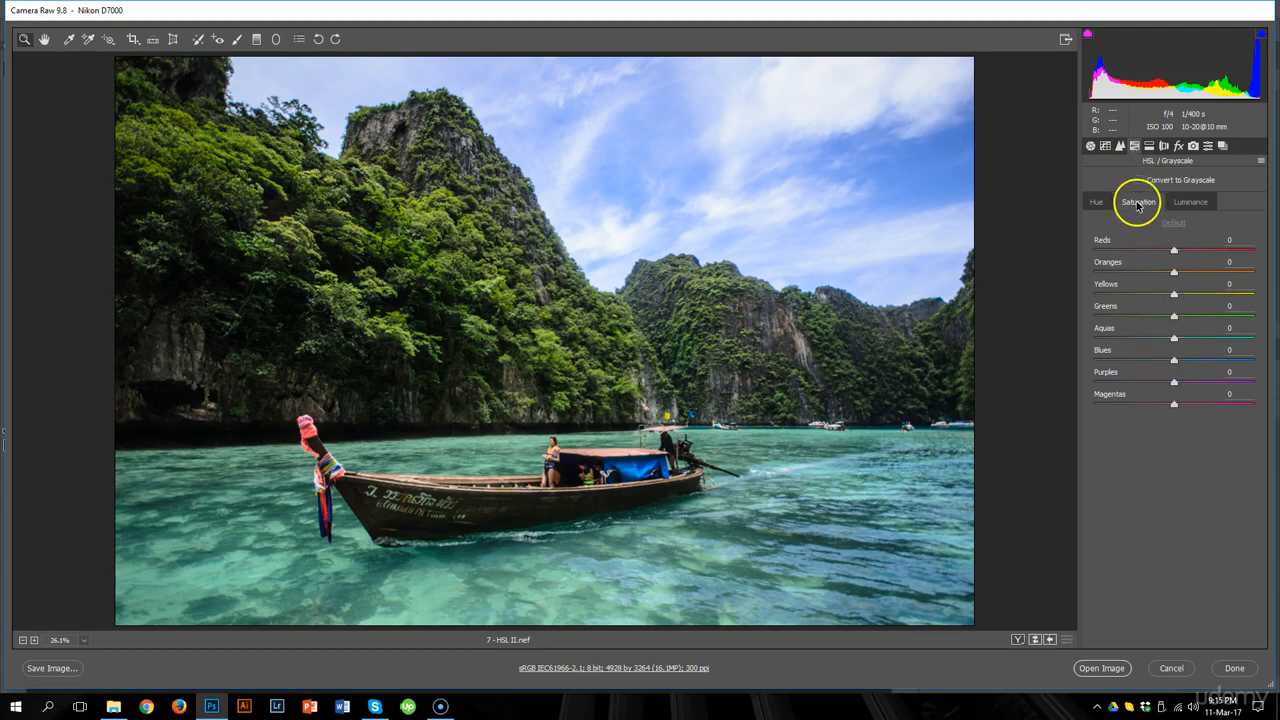
pyautogui.click(1213, 365)
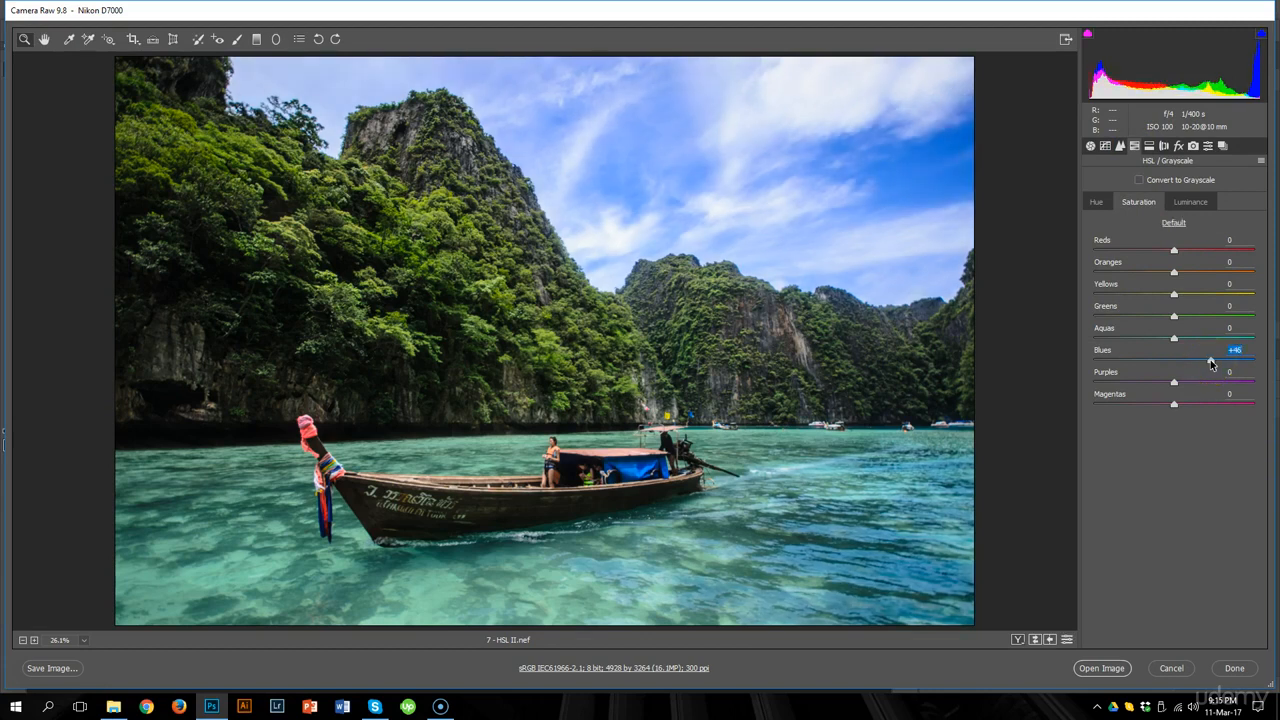
# - Reduce the Blues saturation in the boat photo to +38, and try the Blues hue at -10 before settling on -8
pyautogui.moveTo(1211, 363); pyautogui.dragTo(1206, 364)
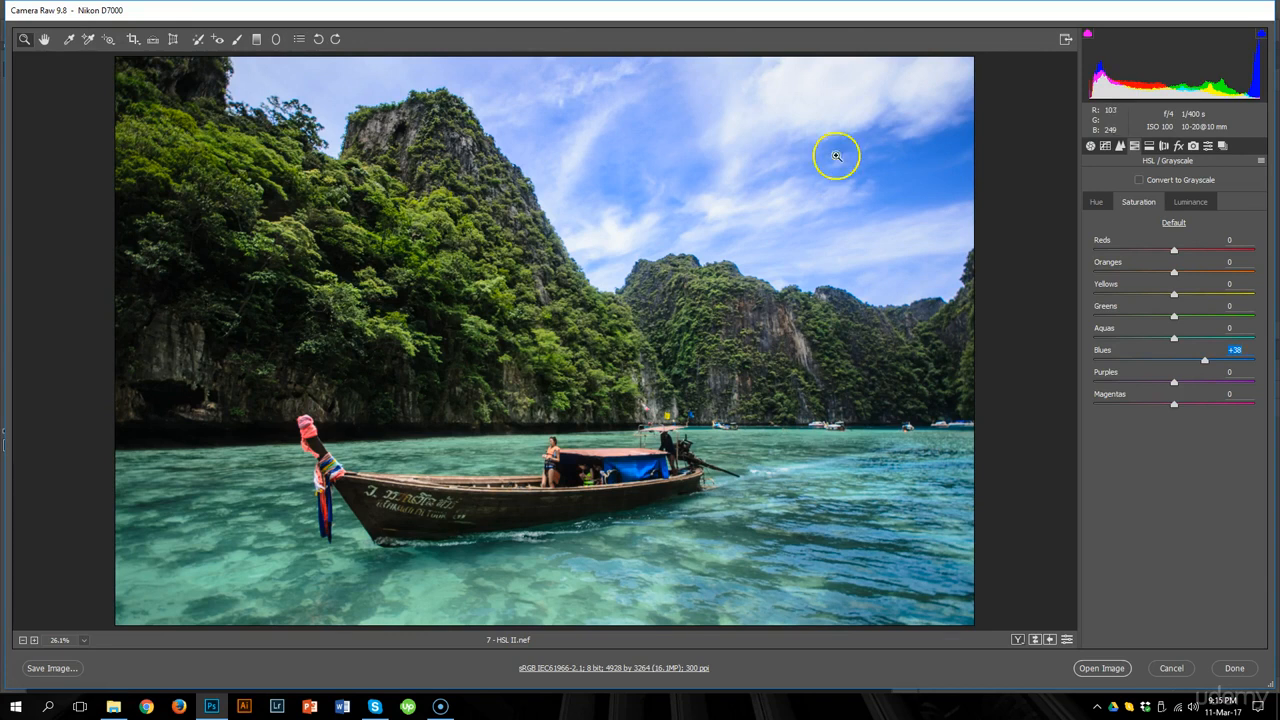
pyautogui.click(1098, 203)
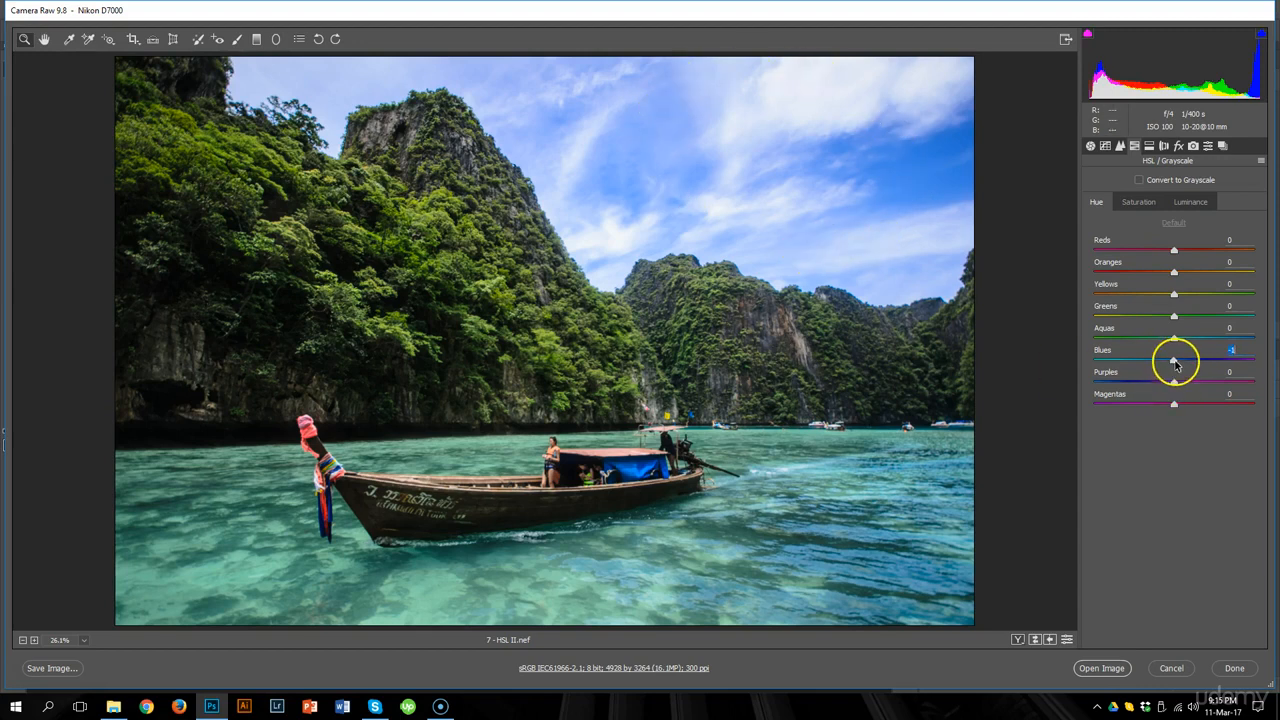
pyautogui.moveTo(1177, 365); pyautogui.dragTo(1168, 366)
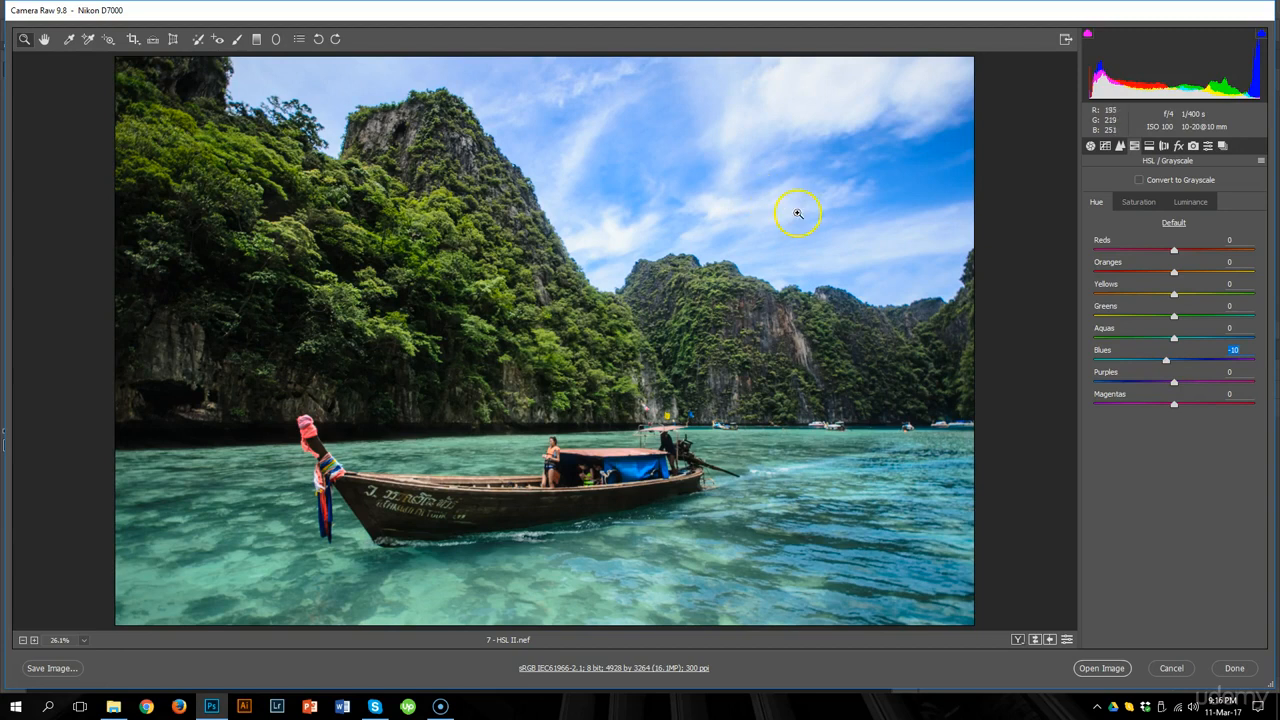
pyautogui.doubleClick(1166, 361)
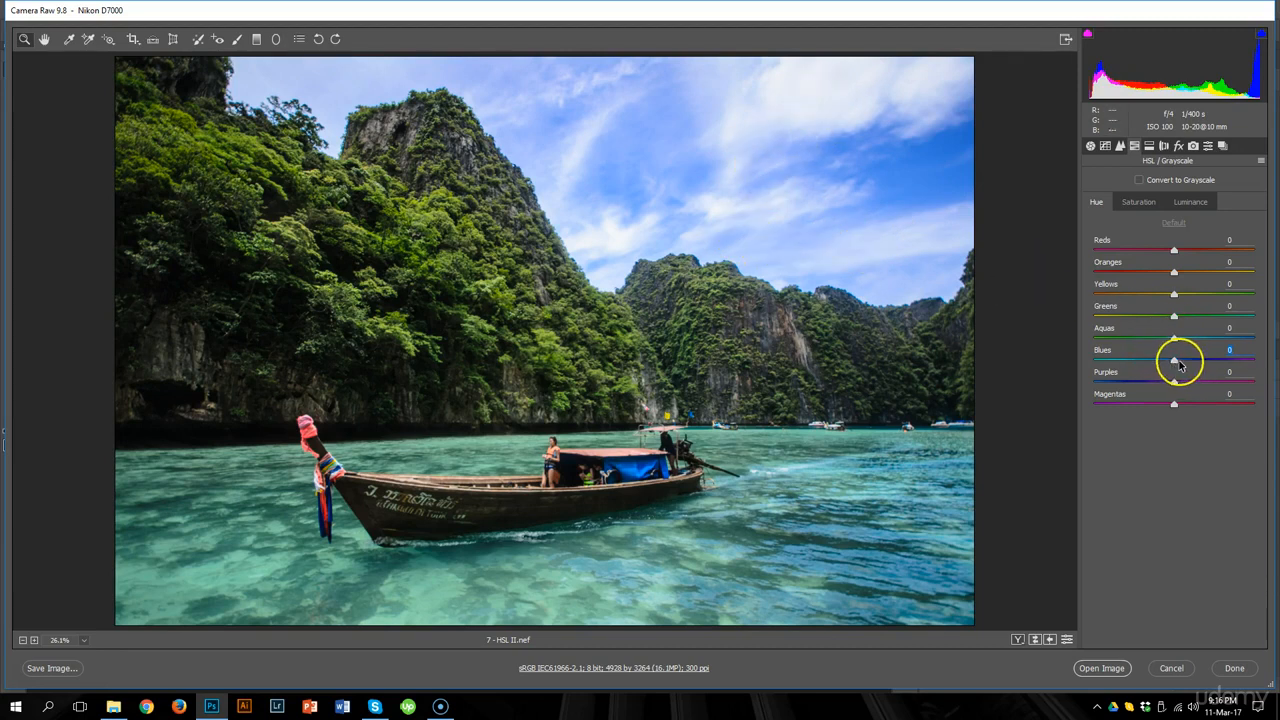
pyautogui.moveTo(1174, 360); pyautogui.dragTo(1168, 366)
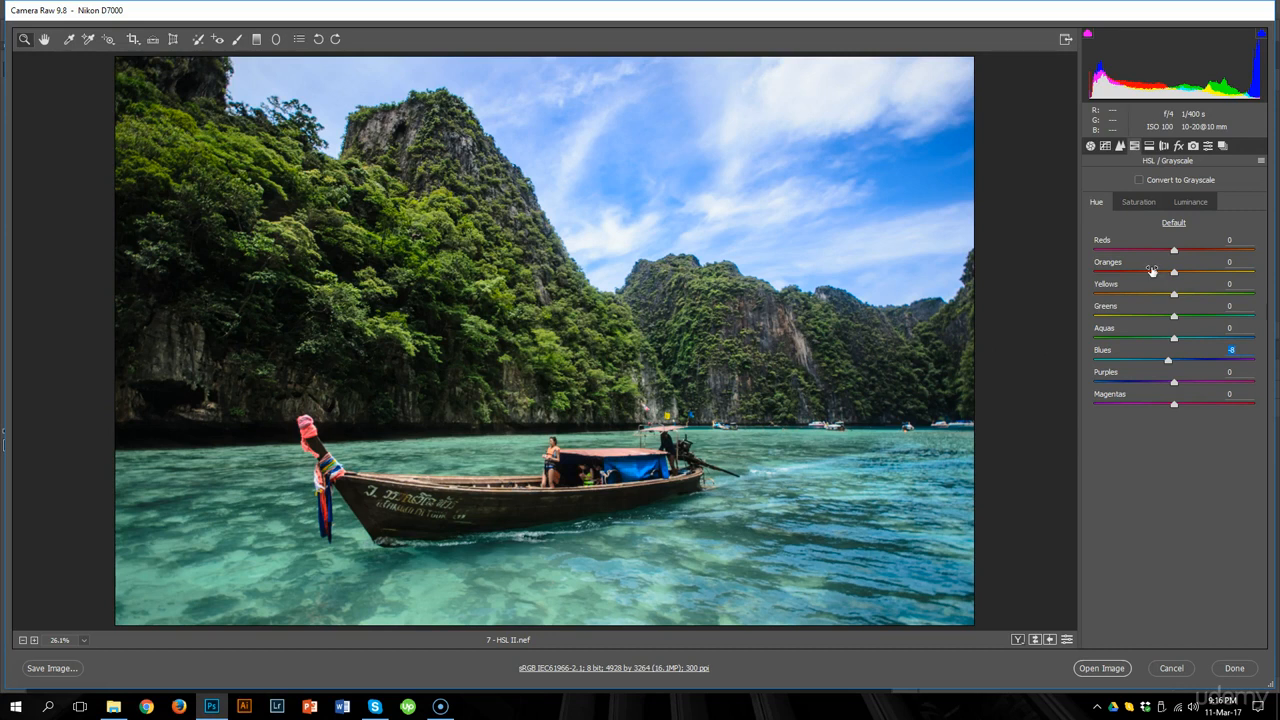
# - Try lowering the luminance of the Blues in the boat photo to -27, and reset it to 0
pyautogui.click(1200, 204)
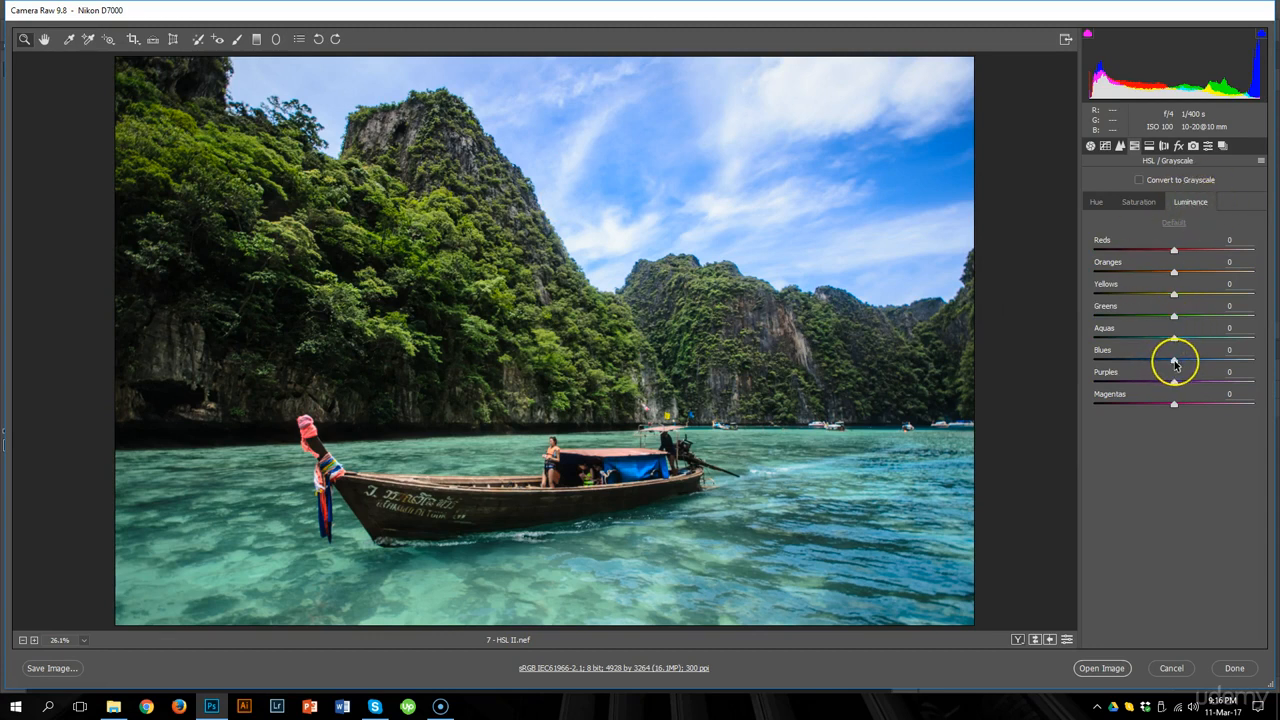
pyautogui.moveTo(1175, 362); pyautogui.dragTo(1153, 366)
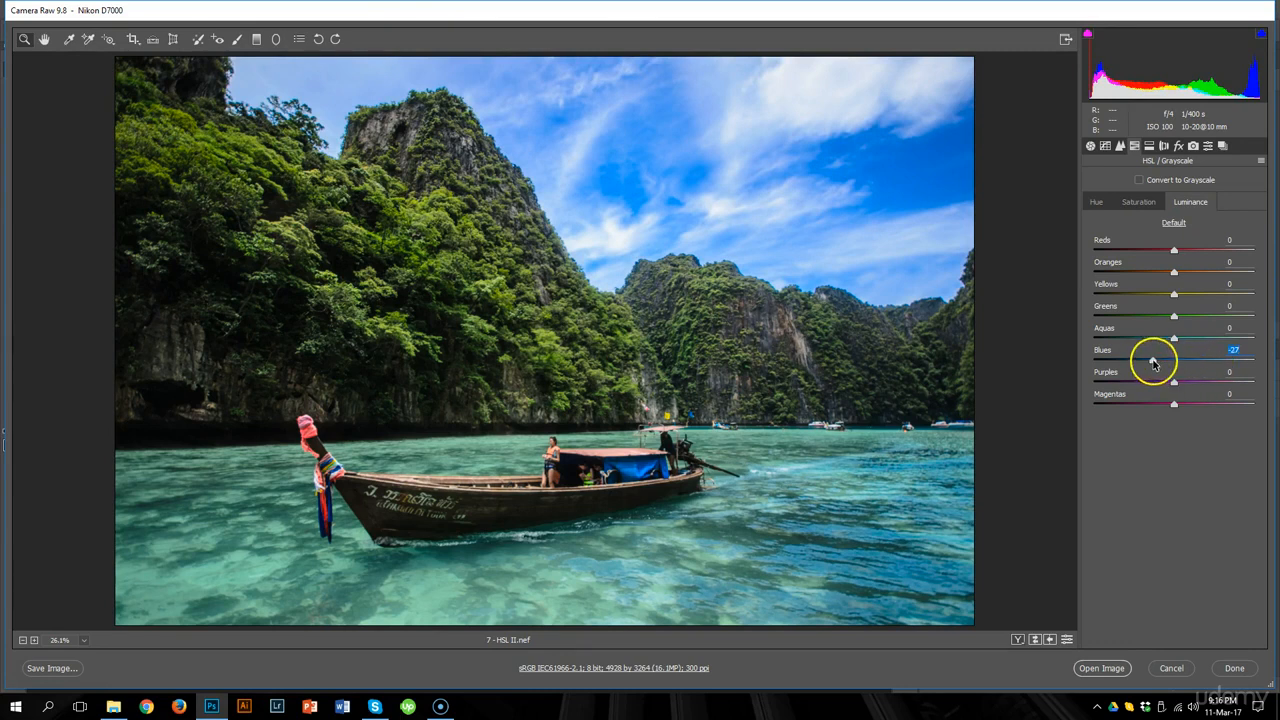
pyautogui.doubleClick(1153, 362)
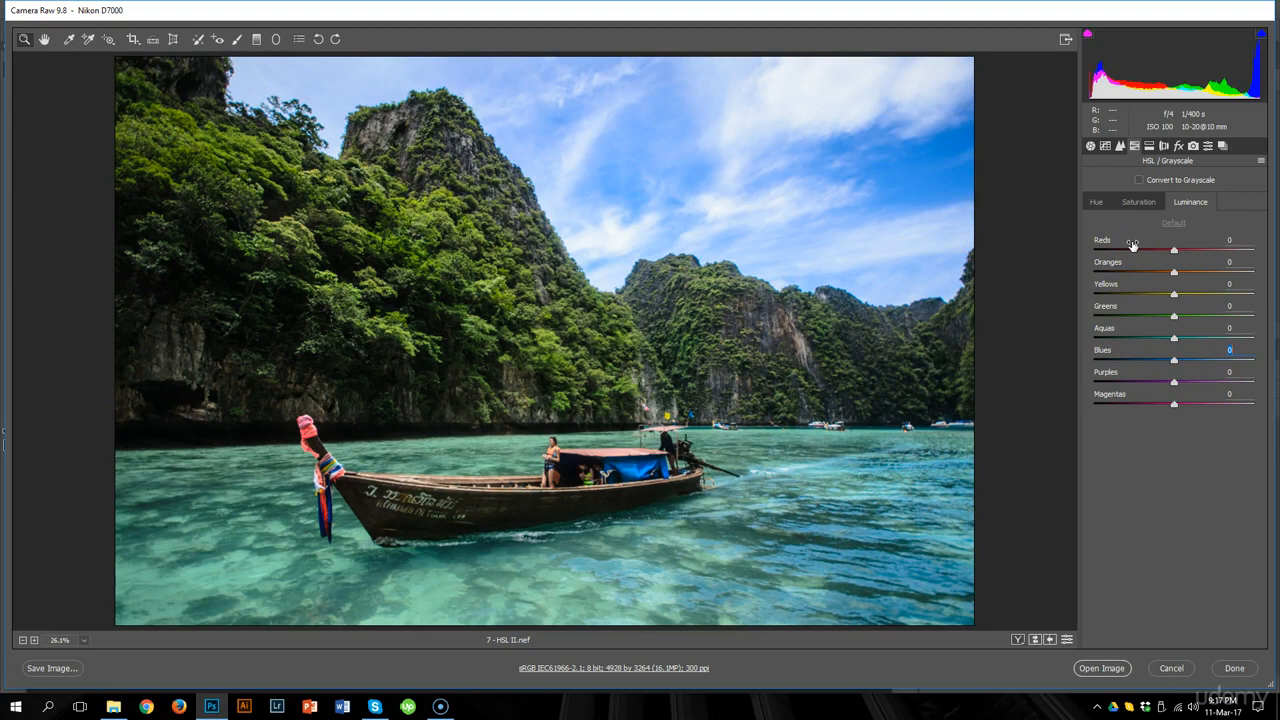
pyautogui.click(1097, 205)
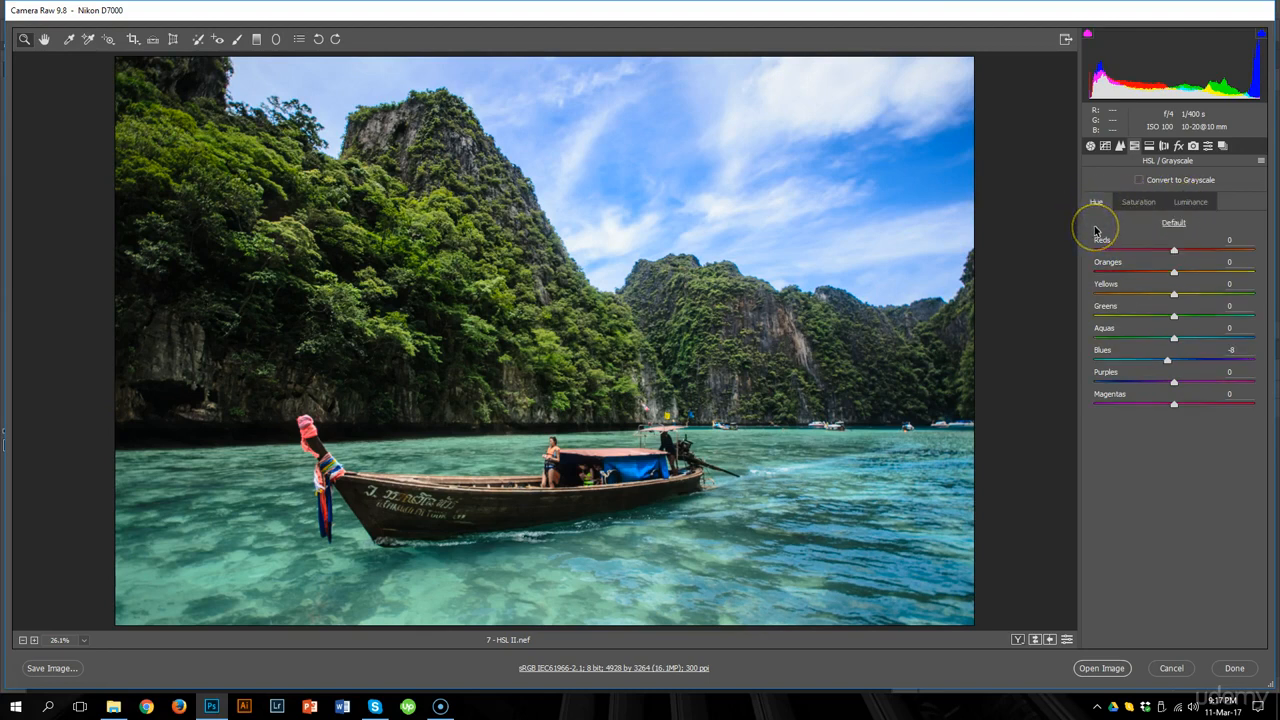
pyautogui.click(1098, 227)
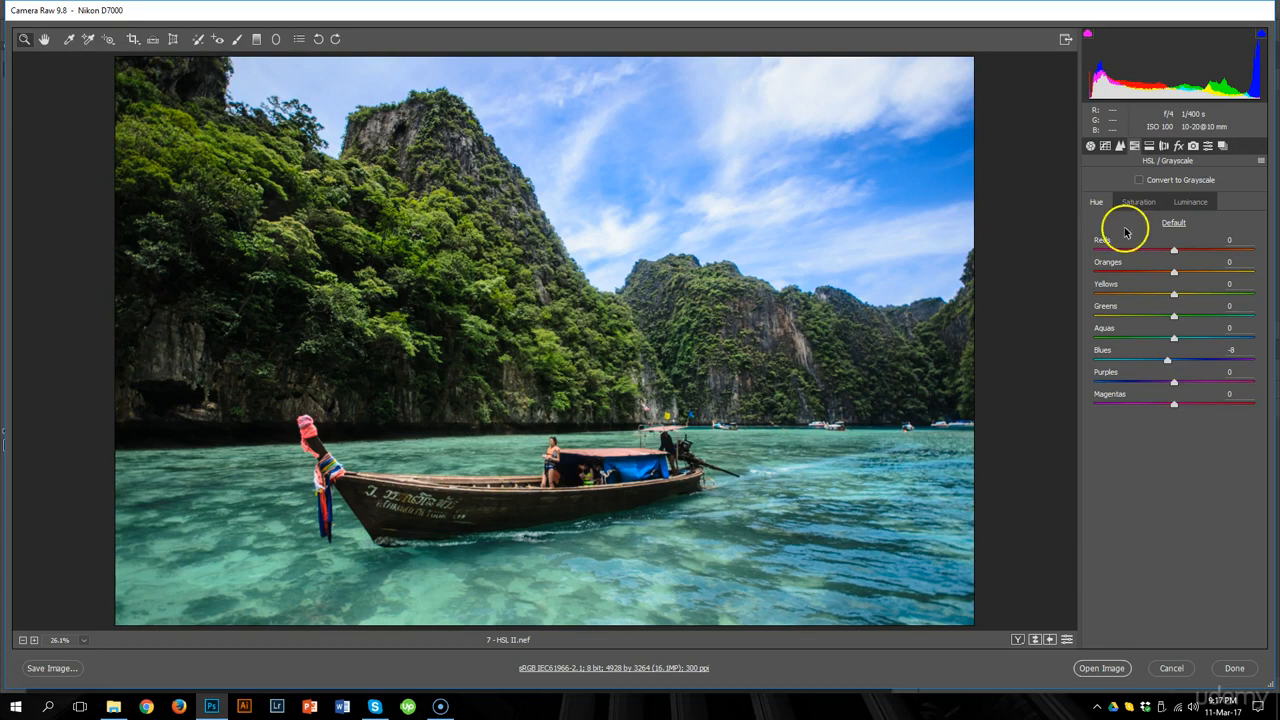
pyautogui.click(1138, 202)
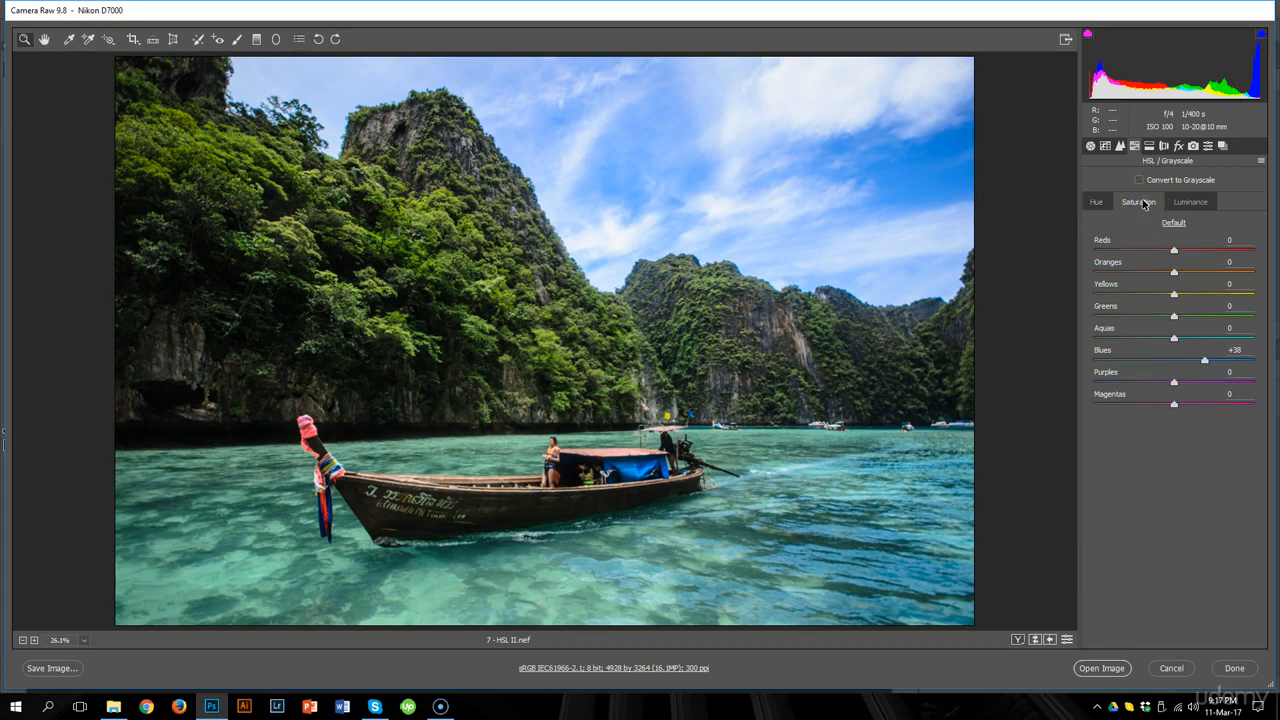
pyautogui.click(1188, 204)
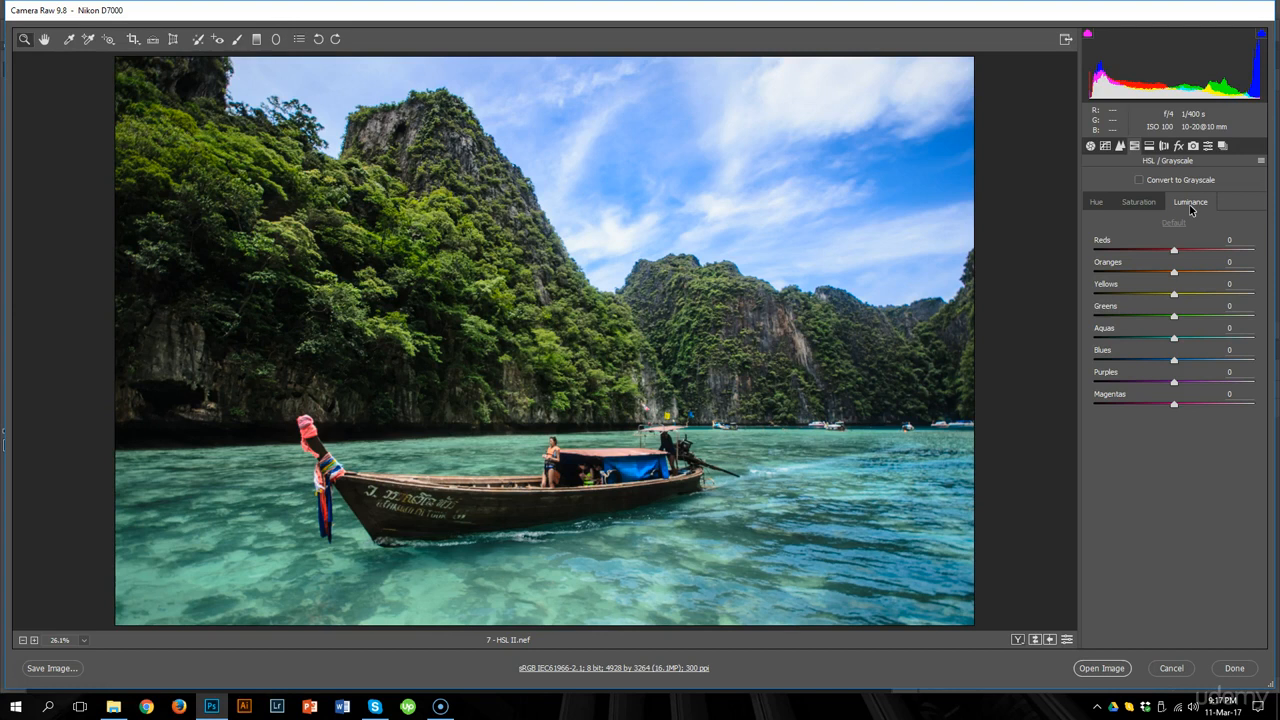
pyautogui.click(698, 355)
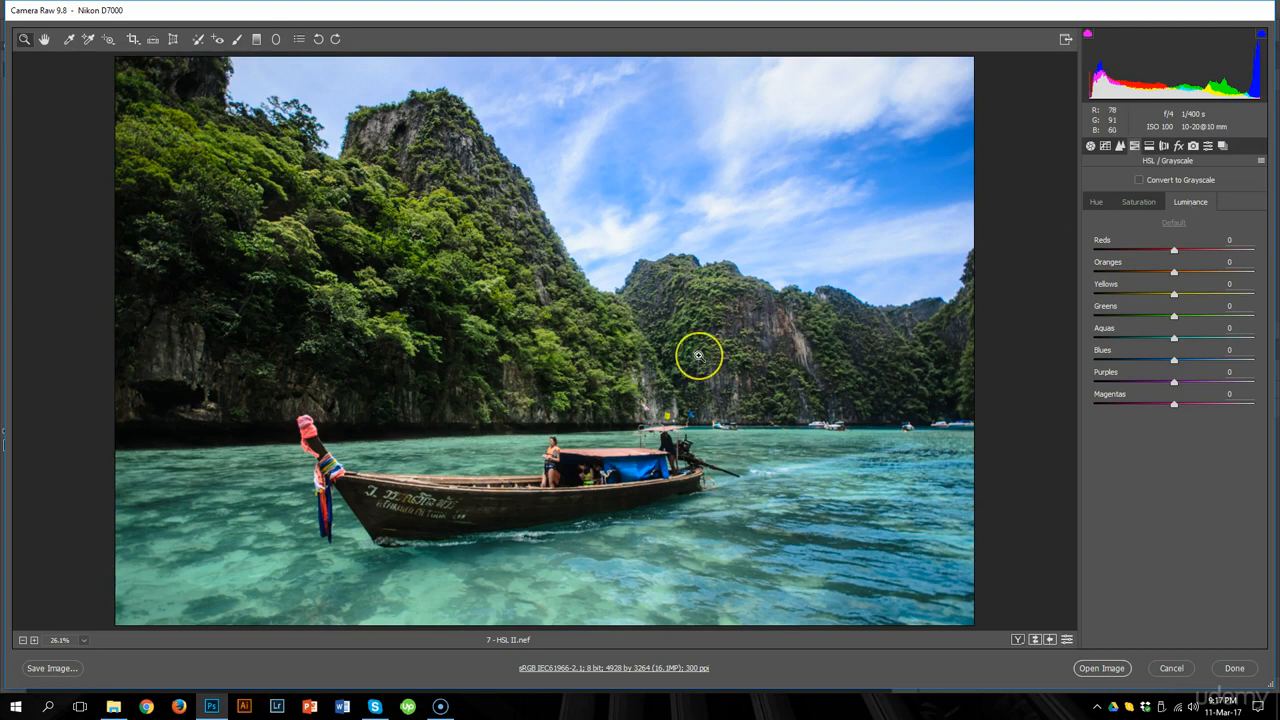